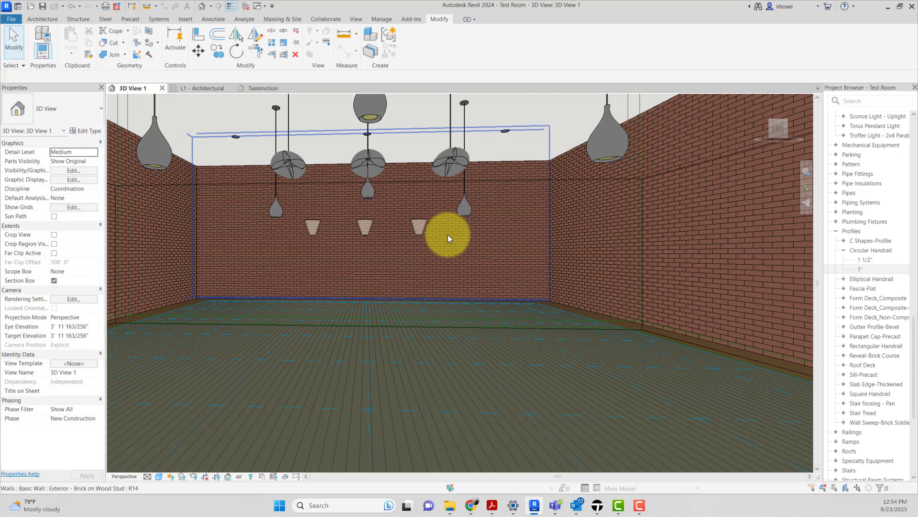
Step: Create an in-place model in the Lighting Fixtures category and name it Neon Light
{"action": "middle_click_drag", "start_coordinate": [431, 242], "coordinate": [414, 233], "text": "shift"}
{"action": "scroll", "coordinate": [186, 246], "scroll_direction": "up", "scroll_amount": 6}
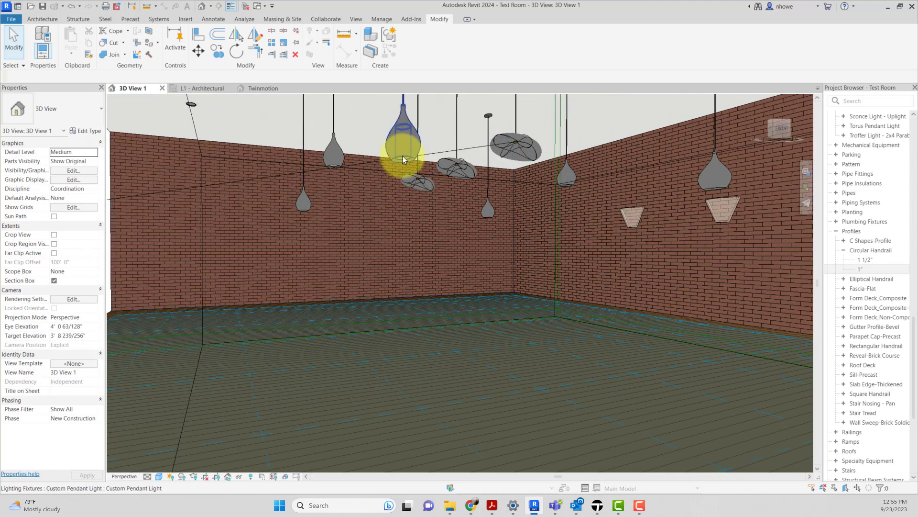
{"action": "left_click", "coordinate": [42, 19]}
{"action": "left_click", "coordinate": [119, 50]}
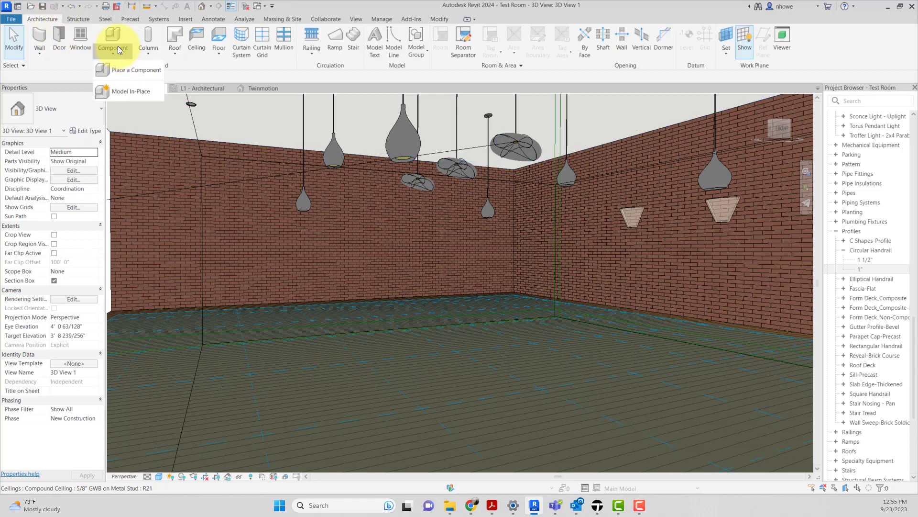
{"action": "left_click", "coordinate": [123, 92]}
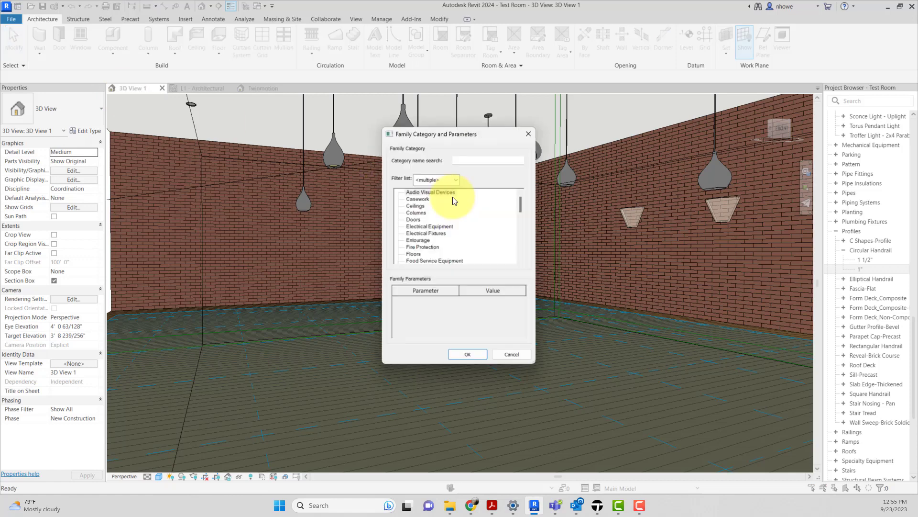
{"action": "scroll", "coordinate": [433, 244], "scroll_direction": "down", "scroll_amount": 3}
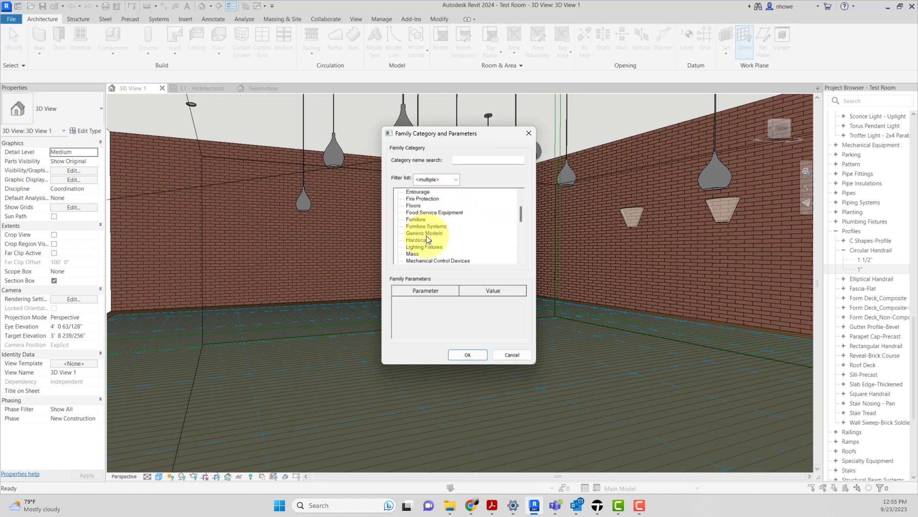
{"action": "left_click", "coordinate": [430, 247]}
{"action": "left_click", "coordinate": [474, 354]}
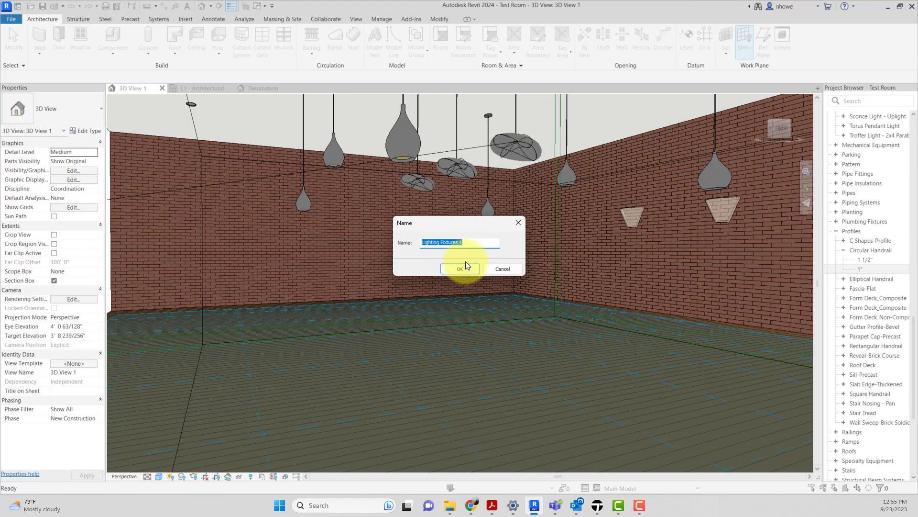
{"action": "type", "text": "Neon Light"}
{"action": "left_click", "coordinate": [466, 264]}
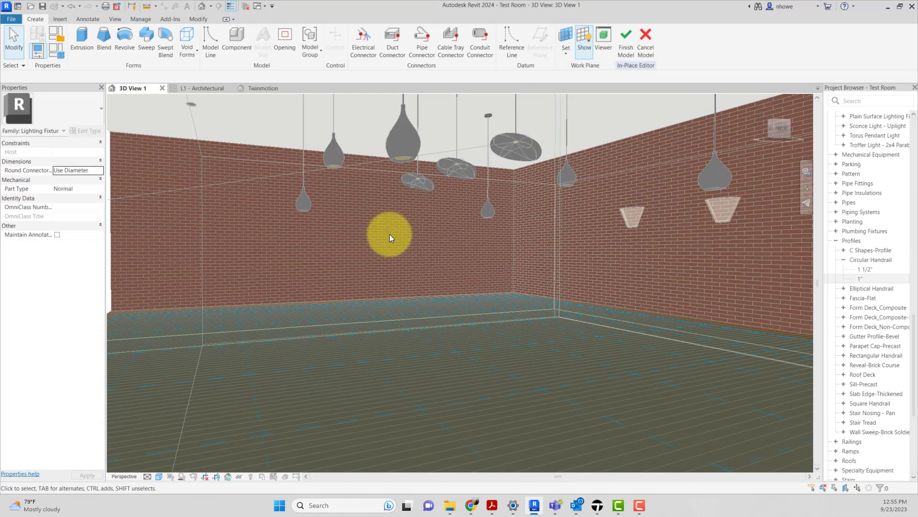
Step: Set the work plane by picking the face of the long brick wall with no sconces
{"action": "left_click", "coordinate": [567, 50]}
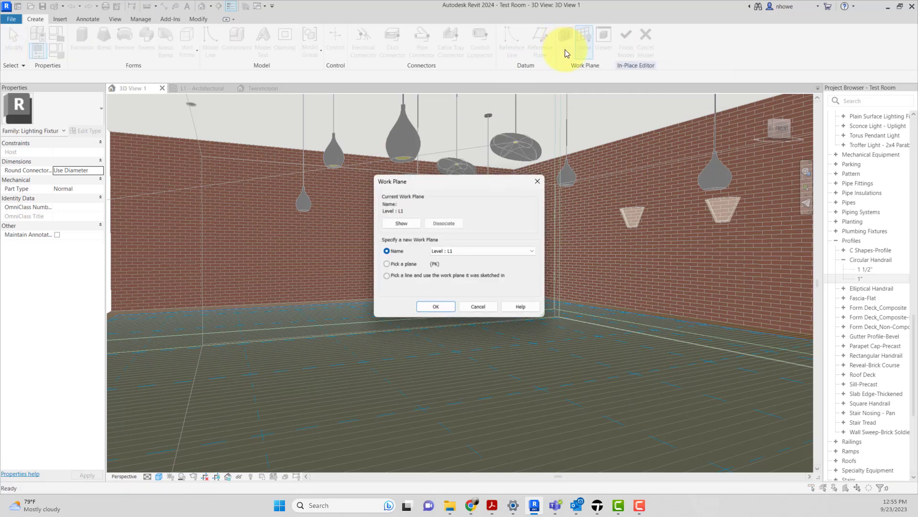
{"action": "left_click", "coordinate": [395, 264]}
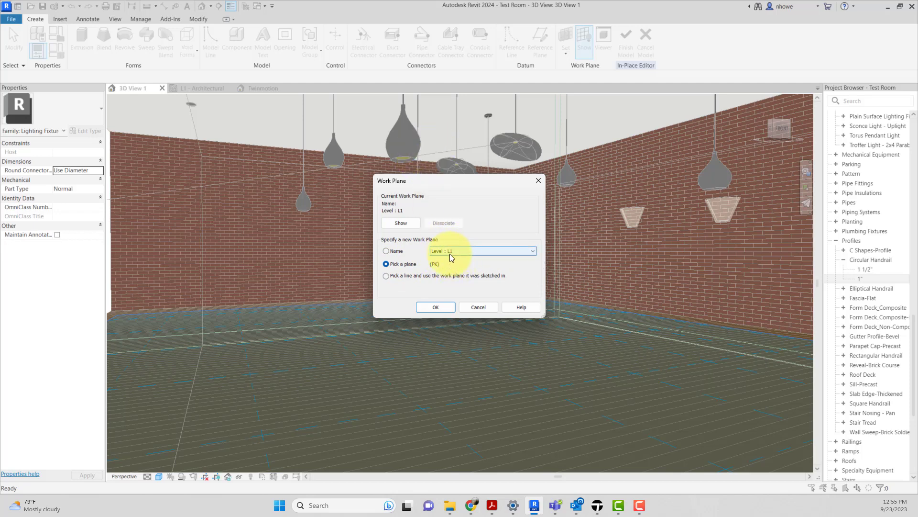
{"action": "left_click", "coordinate": [454, 254]}
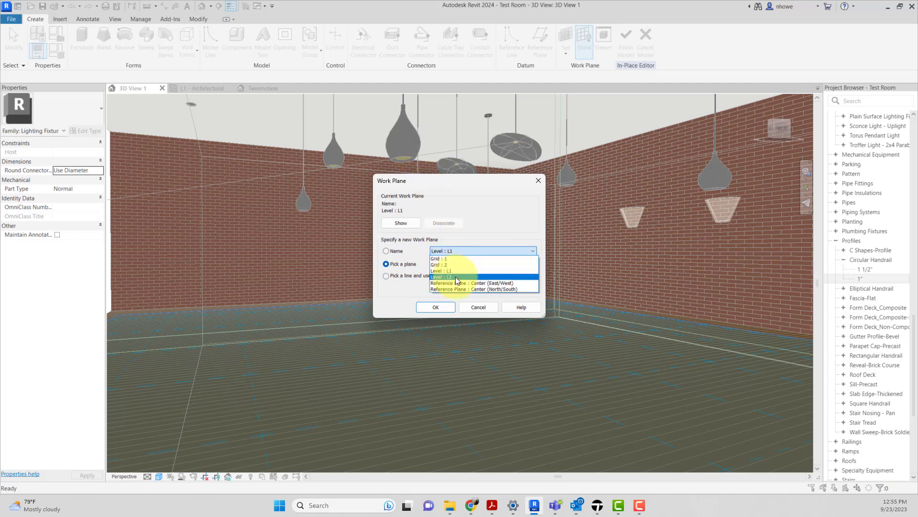
{"action": "left_click", "coordinate": [469, 239]}
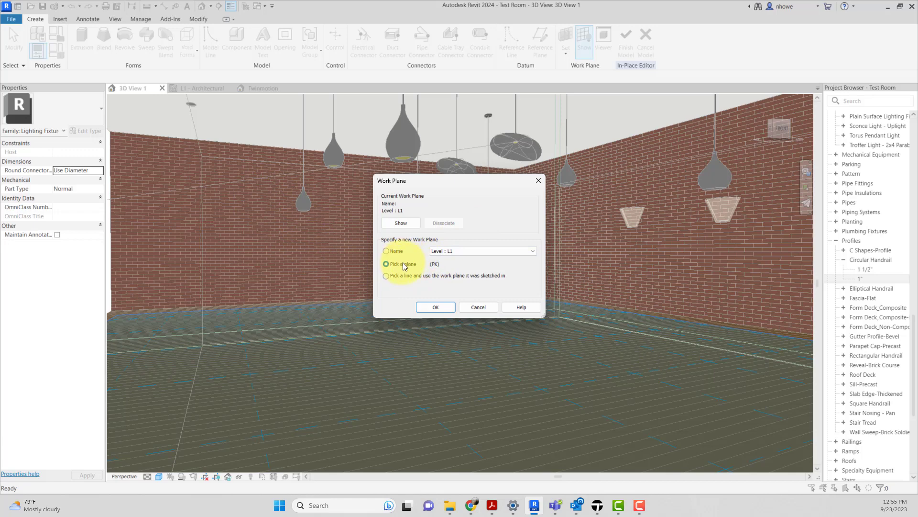
{"action": "left_click", "coordinate": [436, 307]}
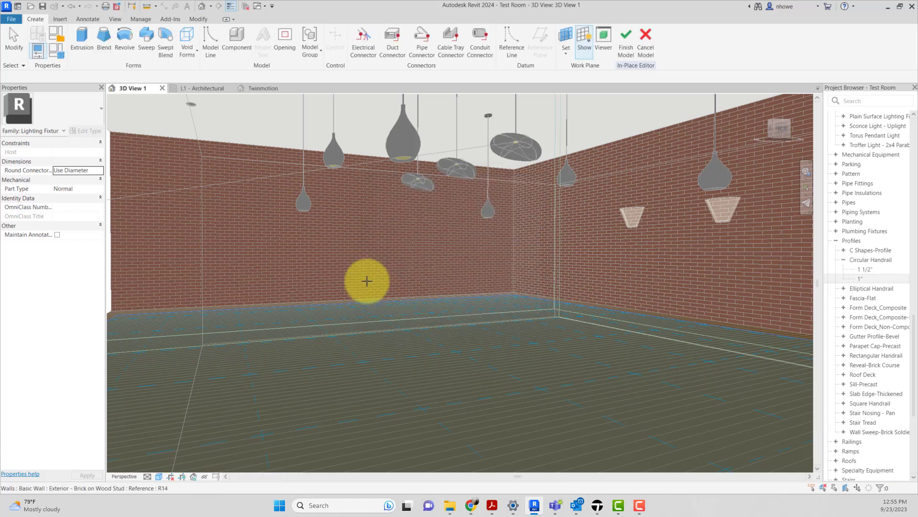
{"action": "left_click", "coordinate": [329, 255]}
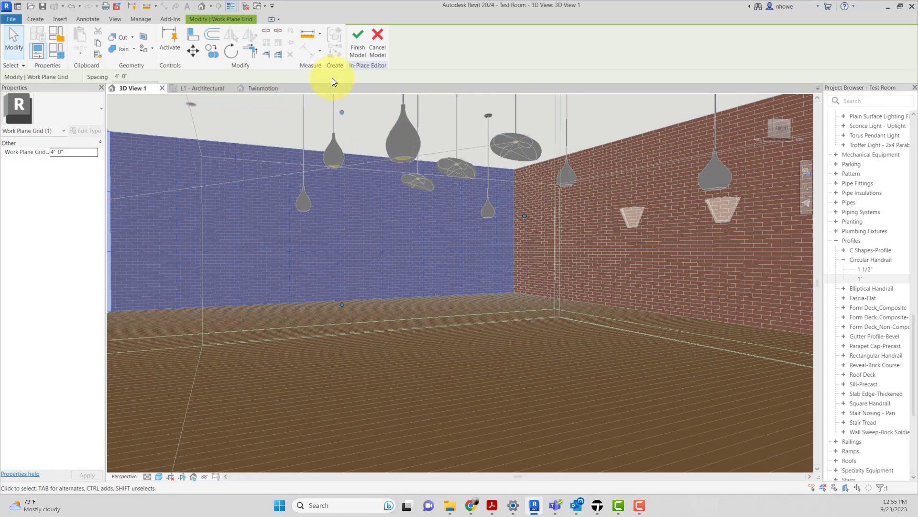
Step: Start a sweep and sketch its path on the brick wall as a wavy spline about 29' long, curling into a small loop near the corner
{"action": "left_click", "coordinate": [41, 19]}
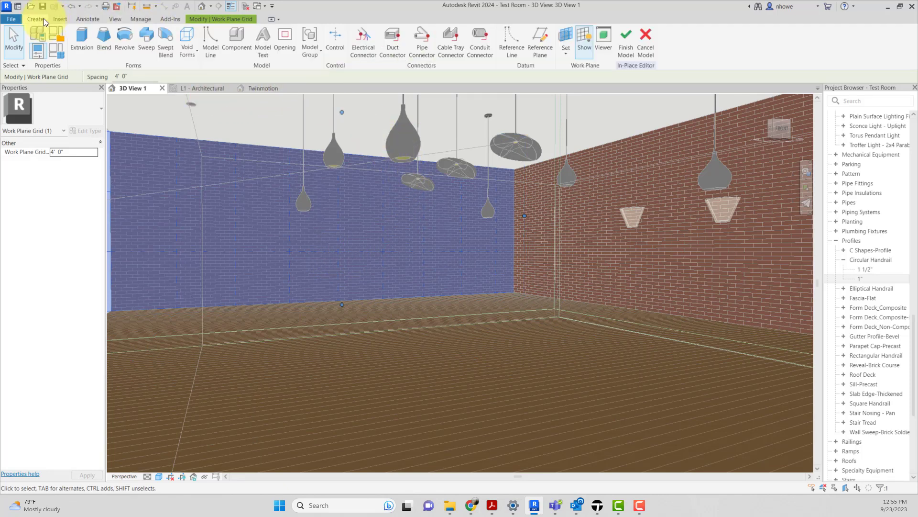
{"action": "left_click", "coordinate": [151, 49]}
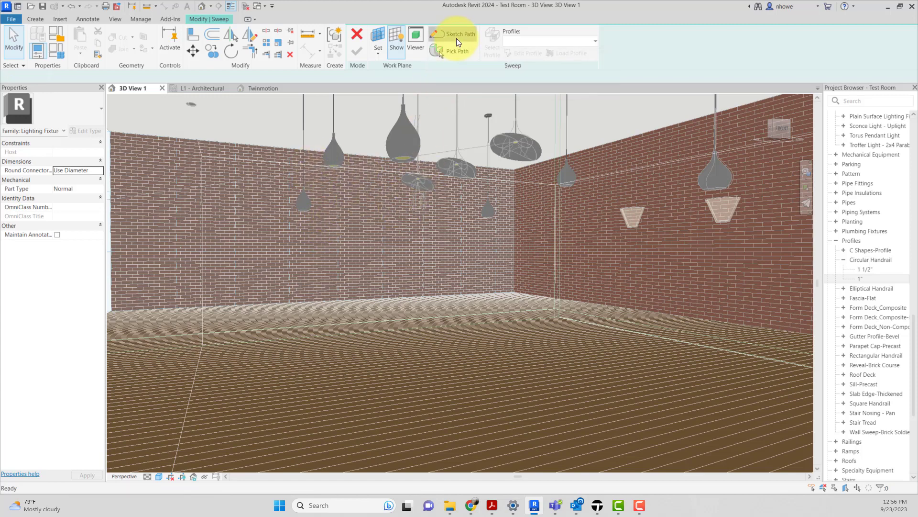
{"action": "left_click", "coordinate": [457, 39]}
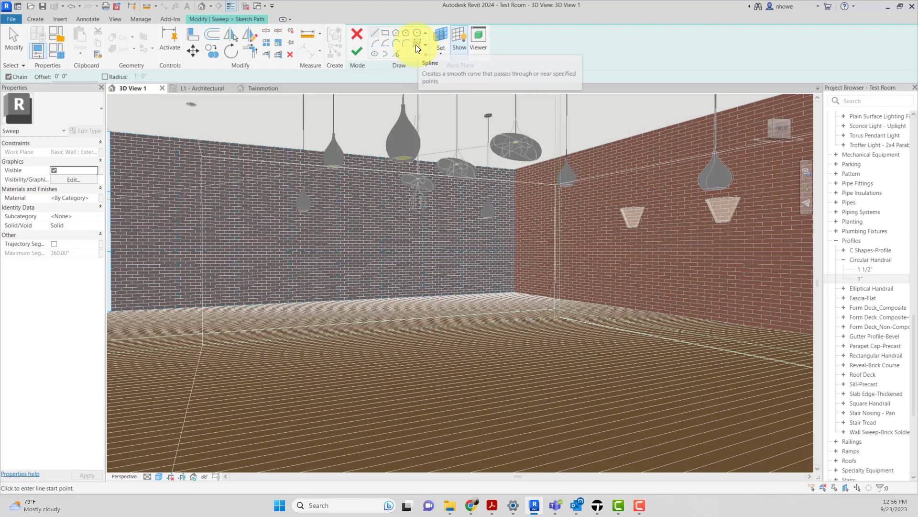
{"action": "left_click", "coordinate": [415, 44]}
{"action": "left_click", "coordinate": [177, 249]}
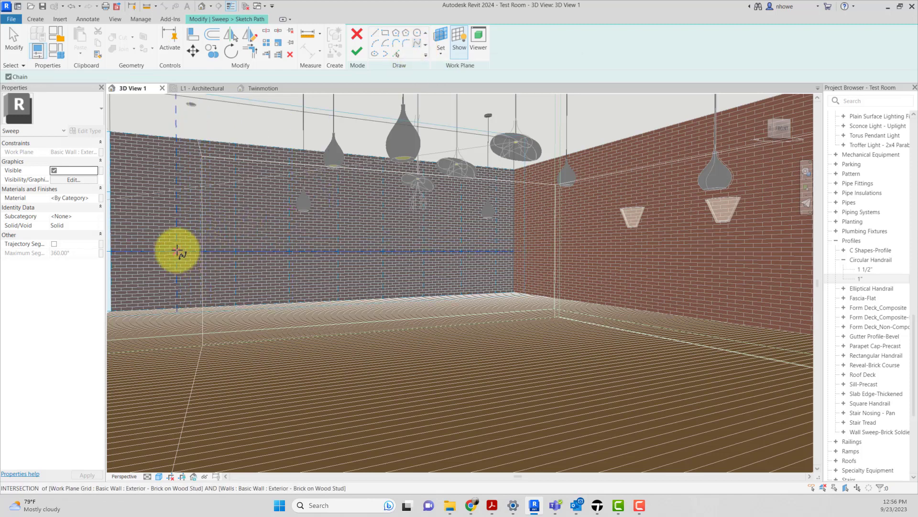
{"action": "left_click", "coordinate": [209, 192]}
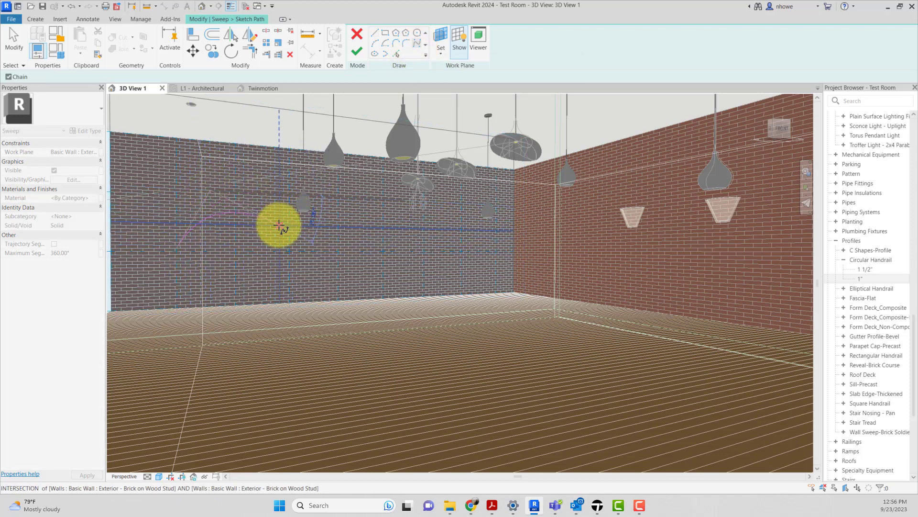
{"action": "left_click", "coordinate": [348, 250]}
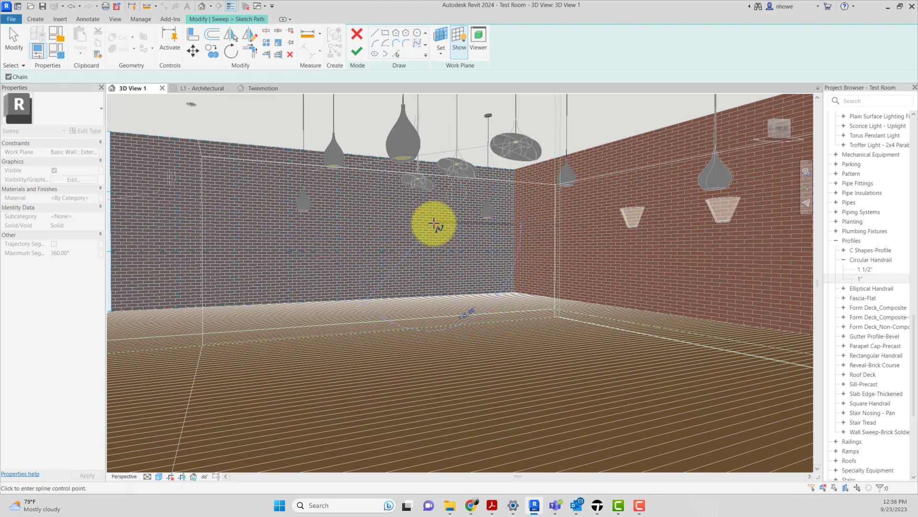
{"action": "scroll", "coordinate": [451, 246], "scroll_direction": "up", "scroll_amount": 3}
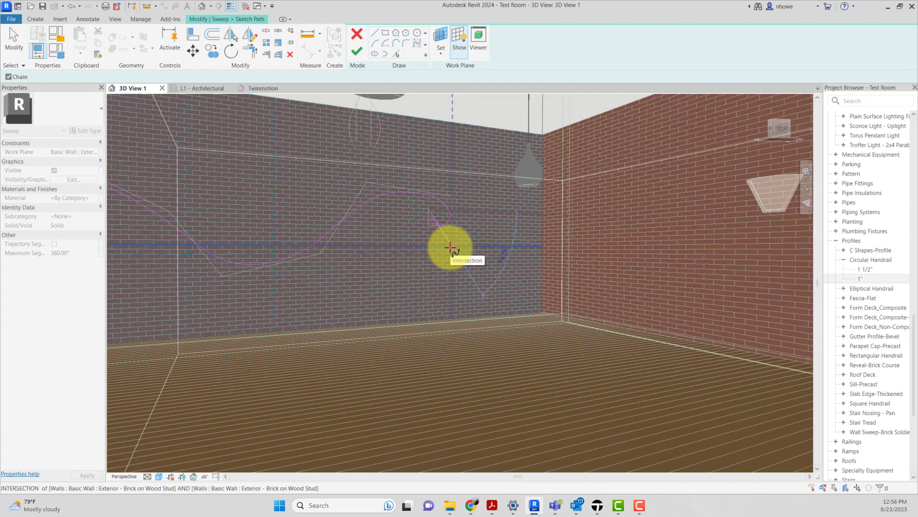
{"action": "key", "text": "Return"}
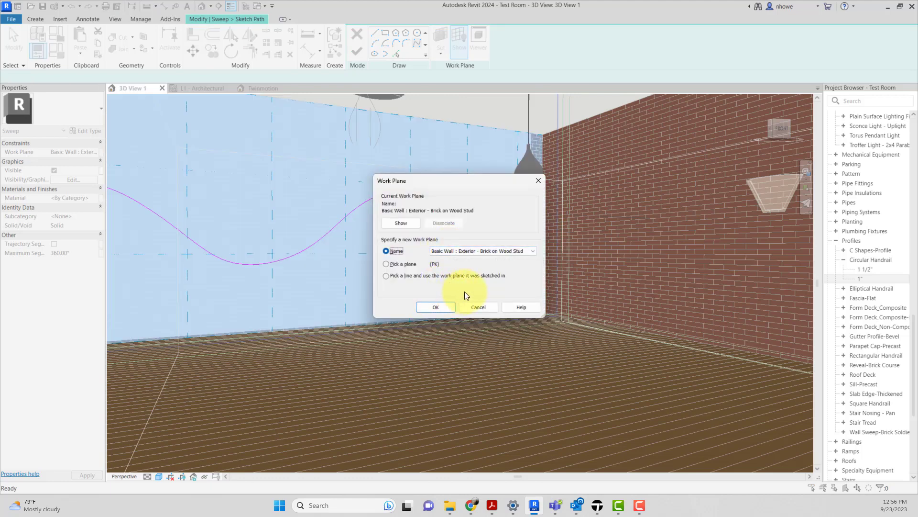
{"action": "left_click", "coordinate": [477, 307]}
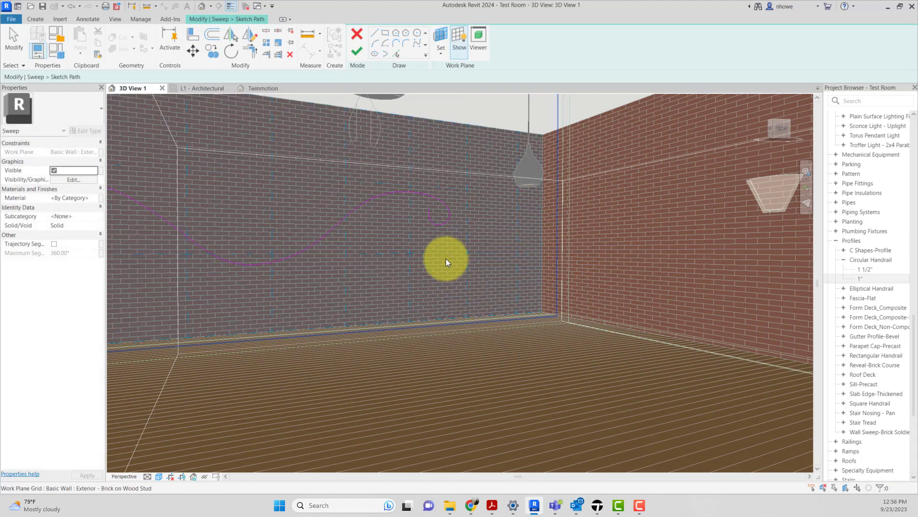
{"action": "scroll", "coordinate": [443, 246], "scroll_direction": "down", "scroll_amount": 4}
{"action": "left_click", "coordinate": [438, 231]}
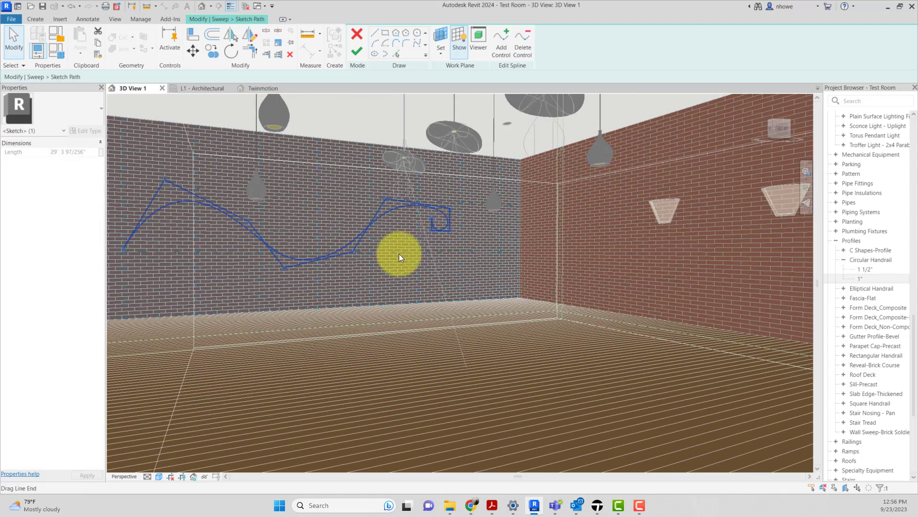
{"action": "mouse_move", "coordinate": [399, 257]}
{"action": "middle_mouse_down"}
{"action": "mouse_move", "coordinate": [455, 251]}
{"action": "mouse_move", "coordinate": [444, 265]}
{"action": "mouse_move", "coordinate": [422, 259]}
{"action": "mouse_move", "coordinate": [432, 195]}
{"action": "mouse_move", "coordinate": [457, 219]}
{"action": "mouse_move", "coordinate": [441, 248]}
{"action": "mouse_move", "coordinate": [478, 277]}
{"action": "mouse_move", "coordinate": [550, 282]}
{"action": "mouse_move", "coordinate": [760, 268]}
{"action": "mouse_move", "coordinate": [423, 280]}
{"action": "mouse_move", "coordinate": [408, 266]}
{"action": "middle_mouse_up"}
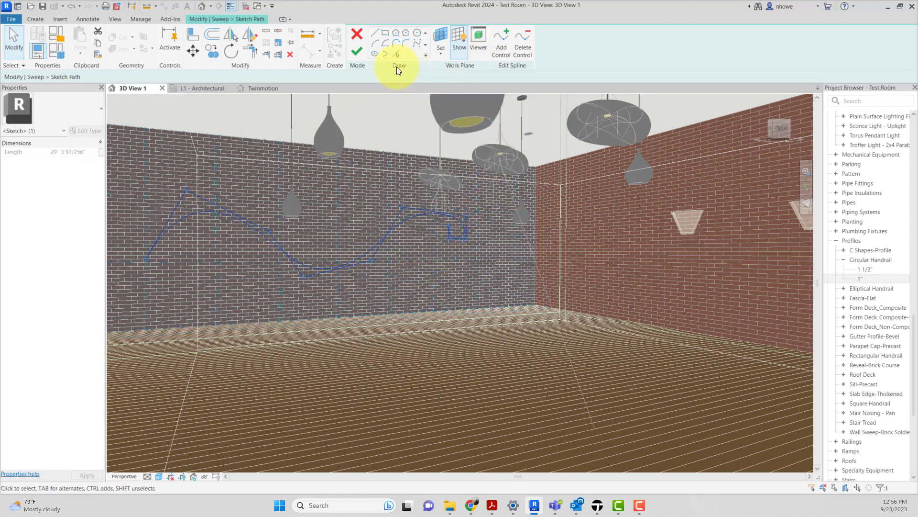
{"action": "left_click", "coordinate": [364, 54]}
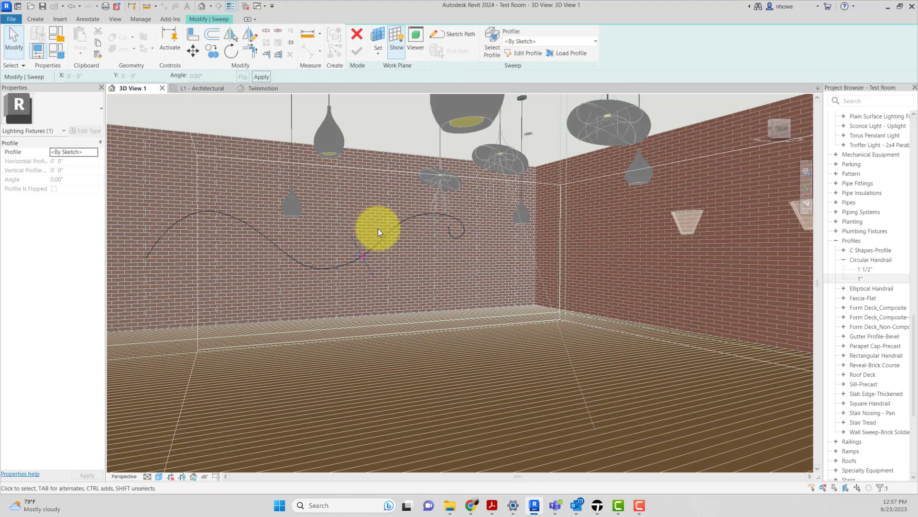
Step: Assign the Circular Handrail 1" profile to the sweep, then finish the sweep and the in-place model
{"action": "left_click", "coordinate": [537, 43]}
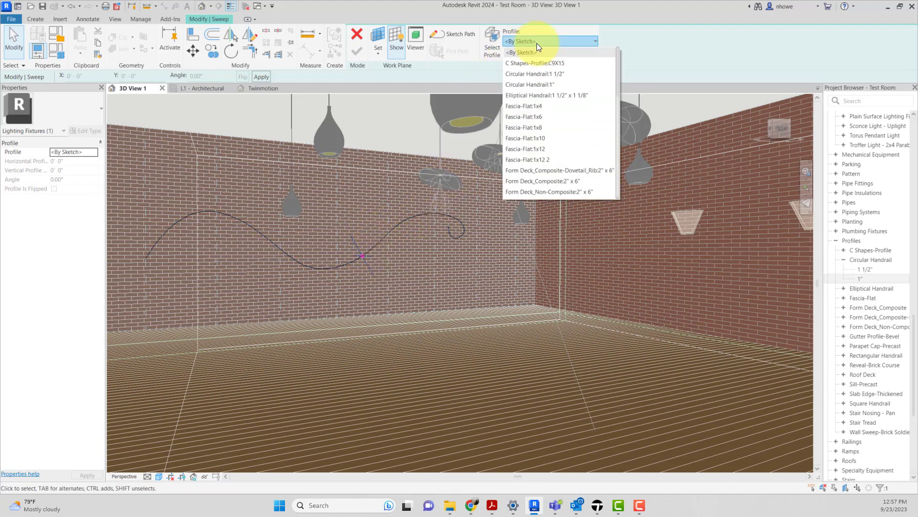
{"action": "left_click", "coordinate": [537, 84]}
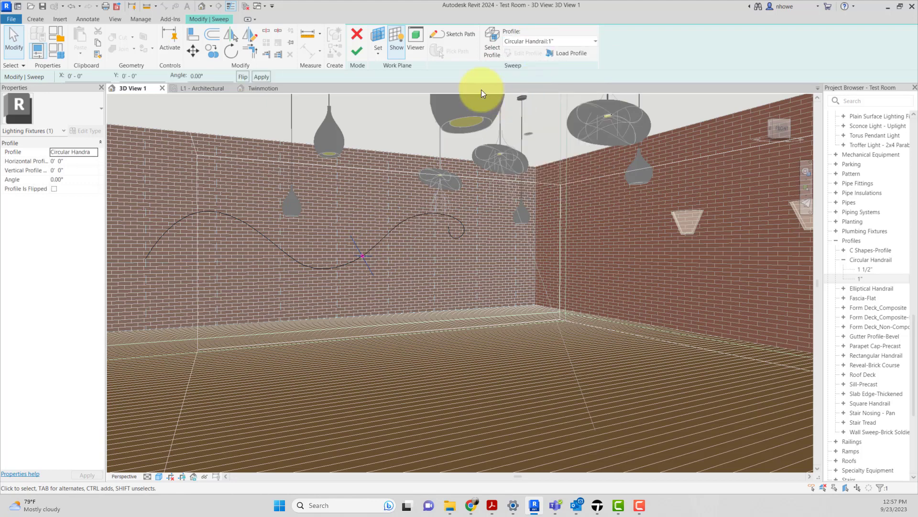
{"action": "left_click", "coordinate": [357, 51]}
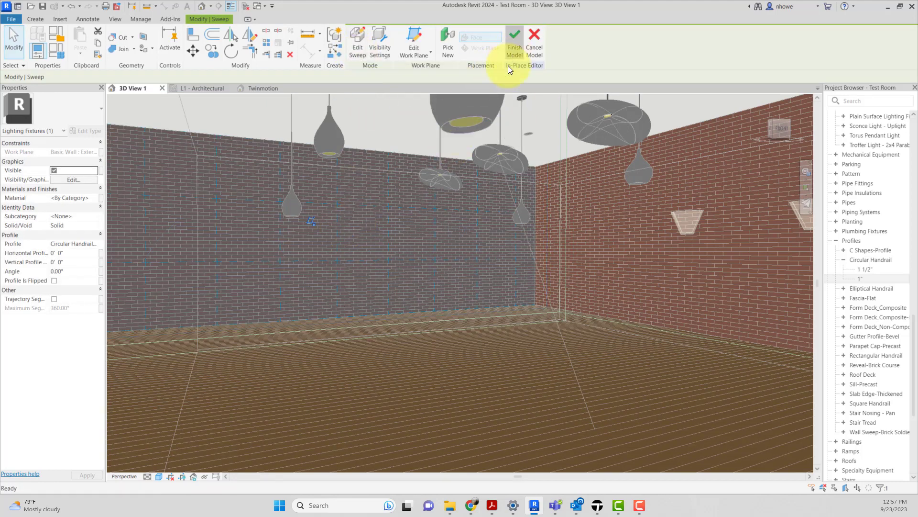
{"action": "left_click", "coordinate": [512, 54]}
Step: Examine where the Neon Light tube sits relative to the brick wall, selecting the wall to see through it
{"action": "scroll", "coordinate": [368, 252], "scroll_direction": "up", "scroll_amount": 8}
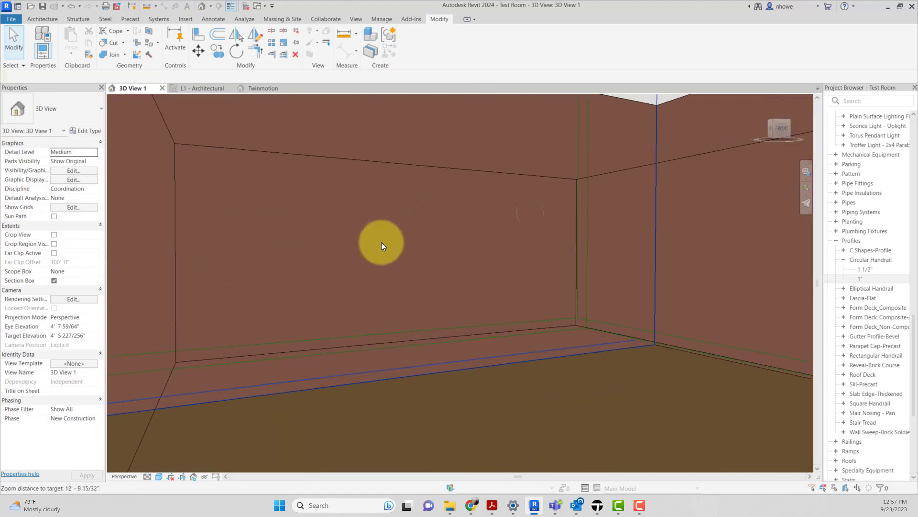
{"action": "scroll", "coordinate": [392, 234], "scroll_direction": "down", "scroll_amount": 2}
{"action": "scroll", "coordinate": [619, 185], "scroll_direction": "up", "scroll_amount": 6}
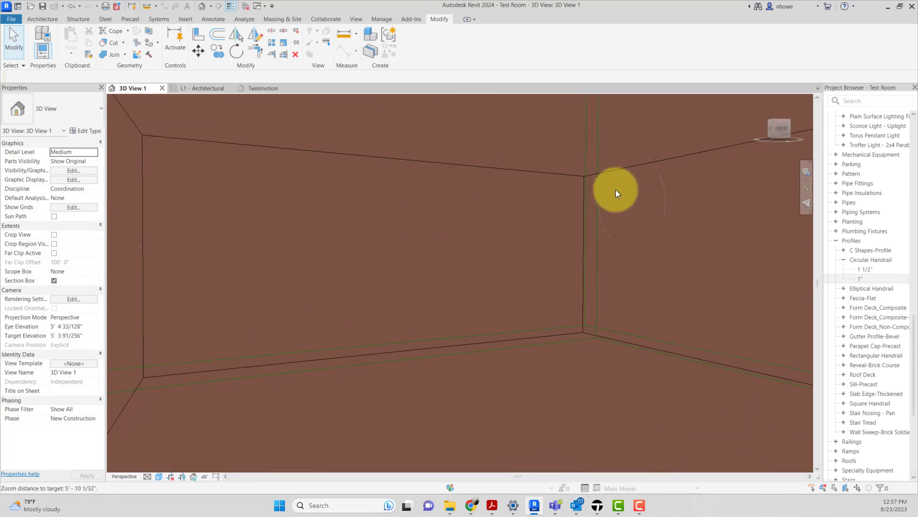
{"action": "left_click", "coordinate": [581, 205]}
{"action": "left_click", "coordinate": [688, 262]}
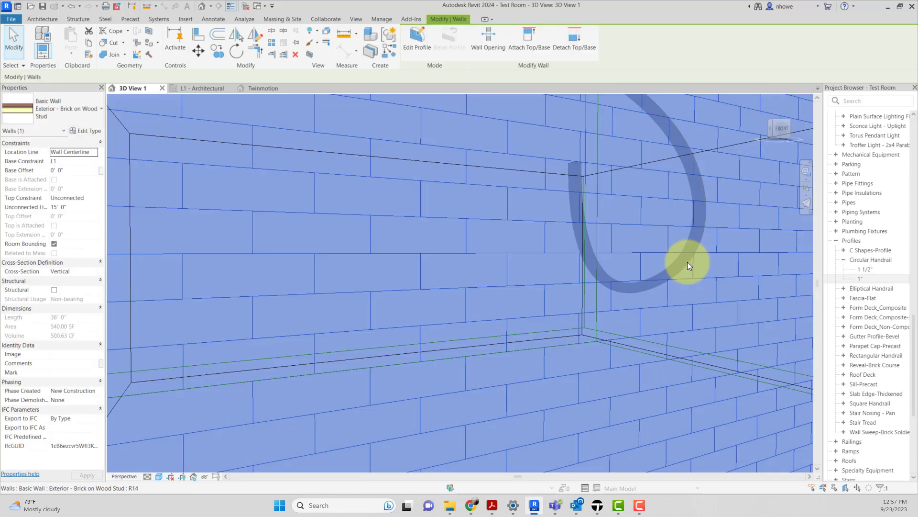
{"action": "scroll", "coordinate": [688, 262], "scroll_direction": "down", "scroll_amount": 3}
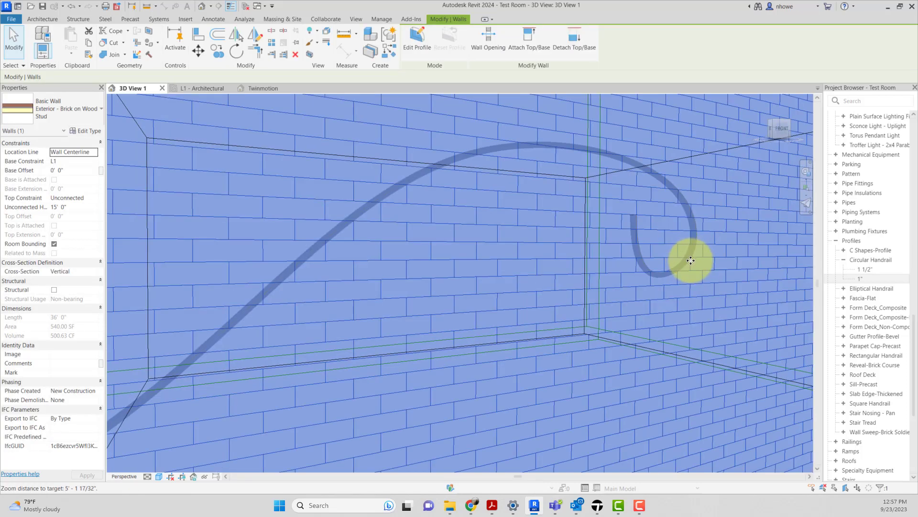
{"action": "scroll", "coordinate": [691, 260], "scroll_direction": "up", "scroll_amount": 1}
{"action": "scroll", "coordinate": [691, 260], "scroll_direction": "up", "scroll_amount": 4}
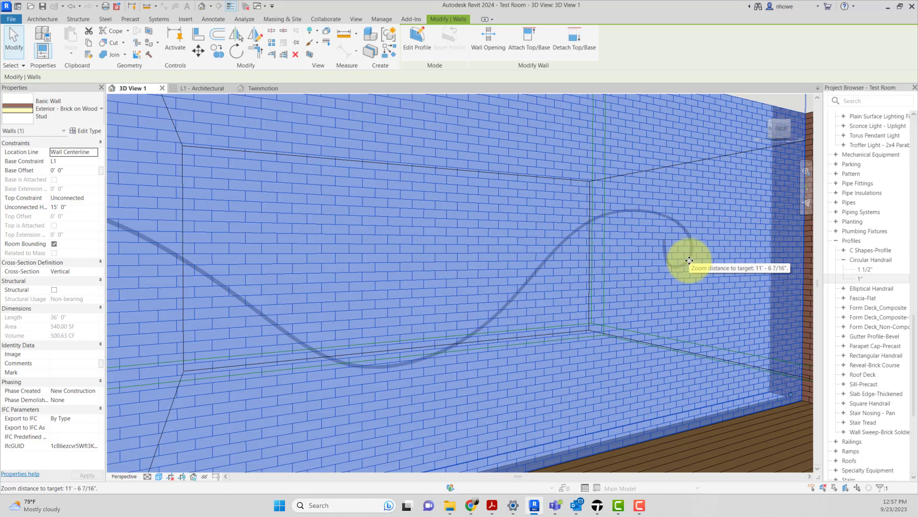
{"action": "scroll", "coordinate": [697, 283], "scroll_direction": "down", "scroll_amount": 2}
{"action": "scroll", "coordinate": [696, 284], "scroll_direction": "up", "scroll_amount": 1}
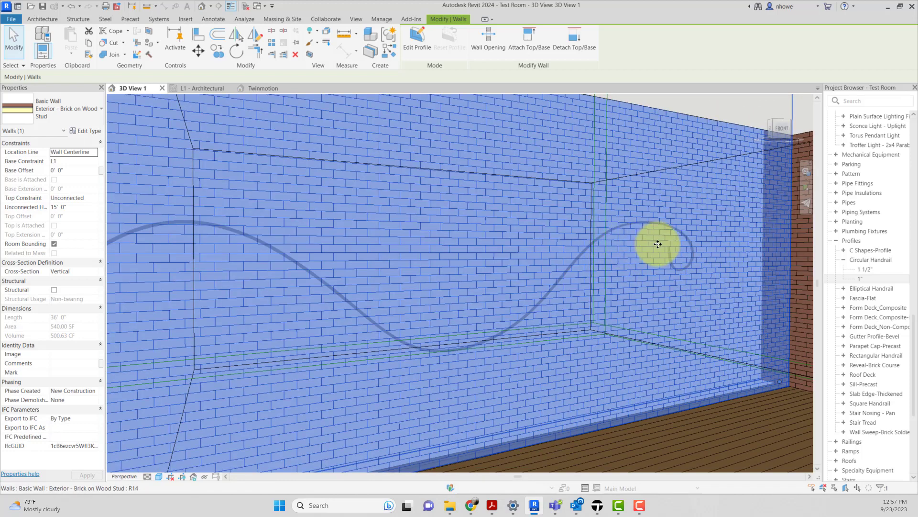
{"action": "key", "text": "Escape"}
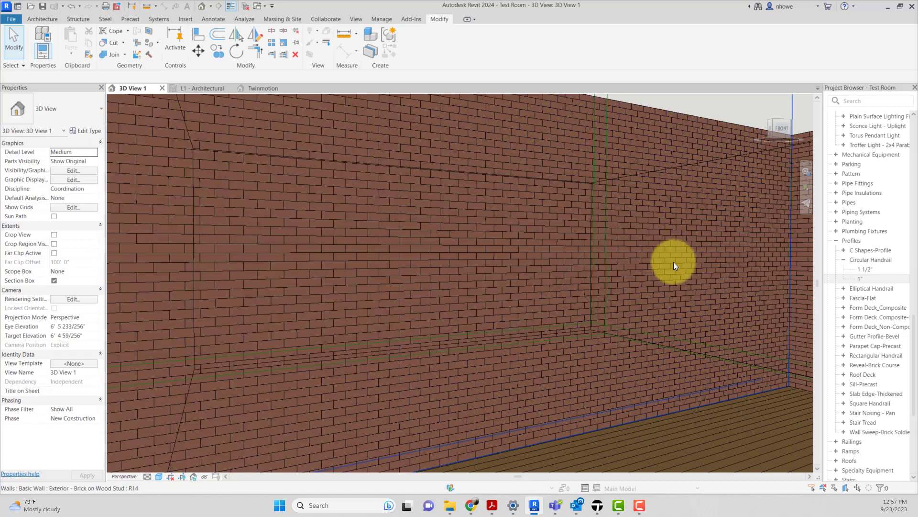
Step: Select the brick wall and its connected chain of walls to look at the neon tube through them
{"action": "left_click", "coordinate": [674, 263]}
{"action": "key", "text": "Escape"}
{"action": "key", "text": "Tab"}
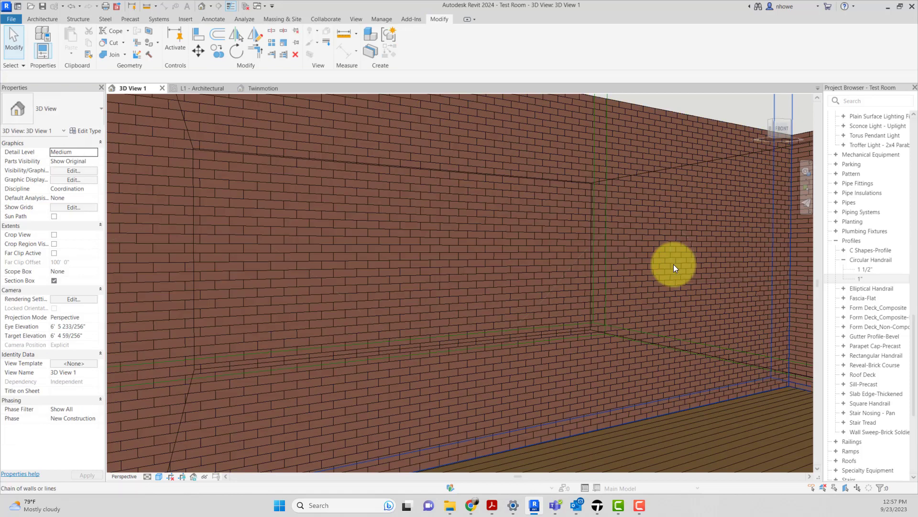
{"action": "key", "text": "Tab"}
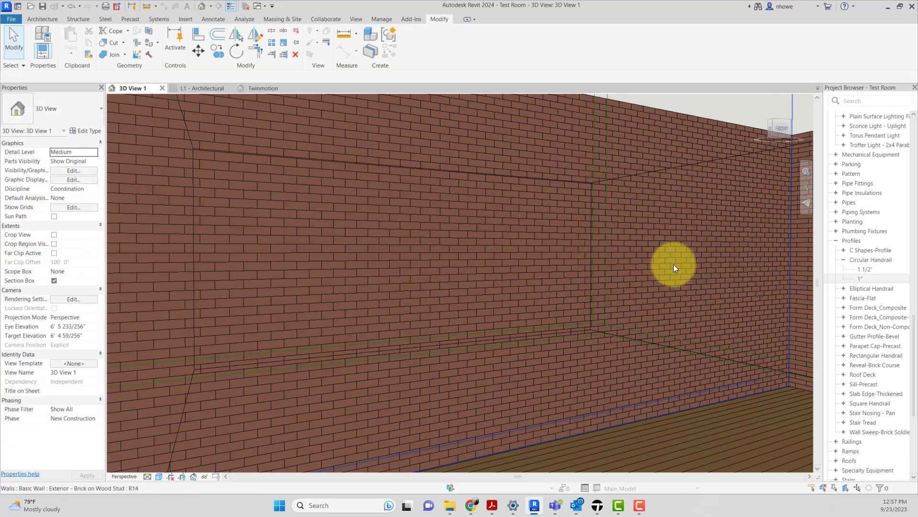
{"action": "left_click", "coordinate": [674, 264]}
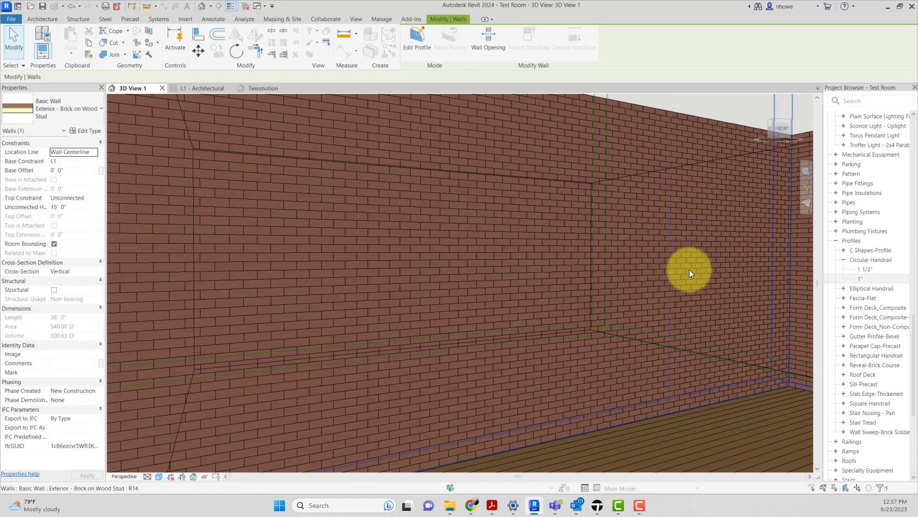
{"action": "key", "text": "Tab"}
{"action": "left_click", "coordinate": [690, 262]}
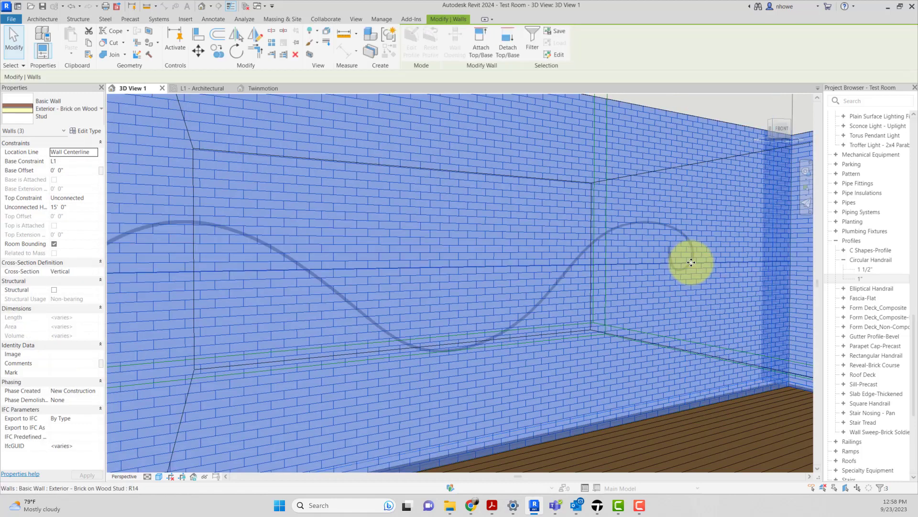
{"action": "key", "text": "Tab"}
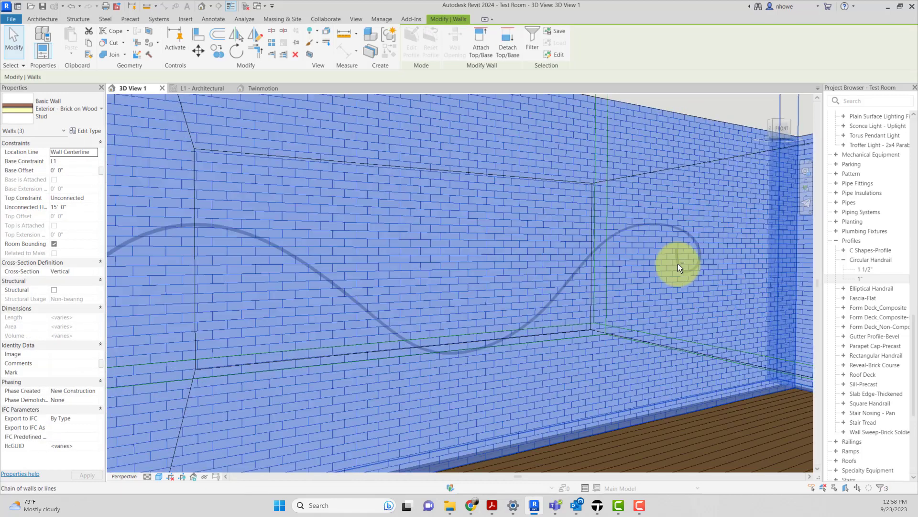
Step: Inspect the curled end of the neon tube up close, both through the selected wall and from a view inside the wall
{"action": "middle_click_drag", "start_coordinate": [678, 263], "coordinate": [553, 301], "text": "shift"}
{"action": "scroll", "coordinate": [410, 307], "scroll_direction": "up", "scroll_amount": 4}
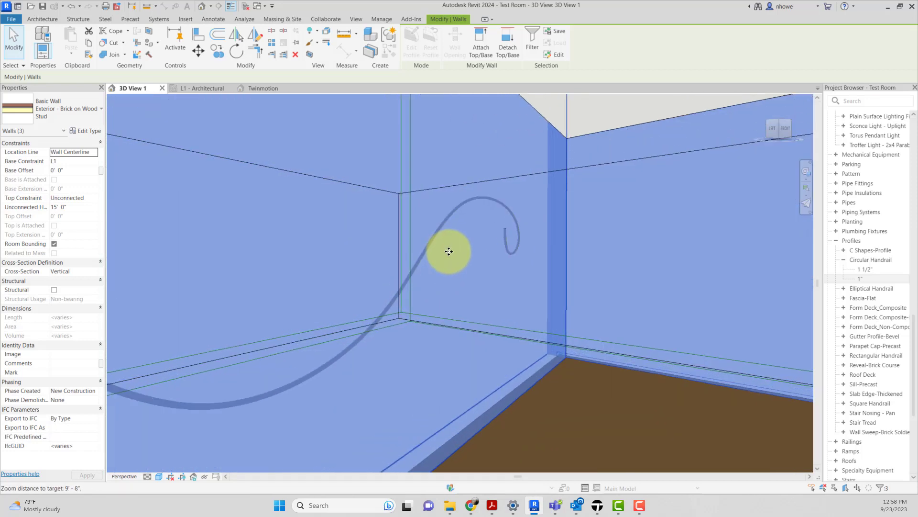
{"action": "scroll", "coordinate": [449, 252], "scroll_direction": "up", "scroll_amount": 1}
{"action": "scroll", "coordinate": [496, 192], "scroll_direction": "up", "scroll_amount": 3}
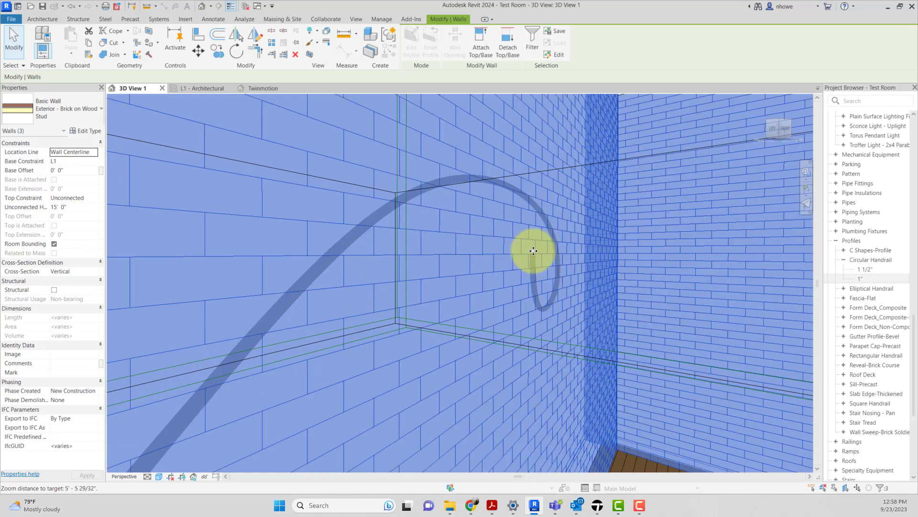
{"action": "scroll", "coordinate": [533, 251], "scroll_direction": "up", "scroll_amount": 1}
{"action": "left_click", "coordinate": [533, 250]}
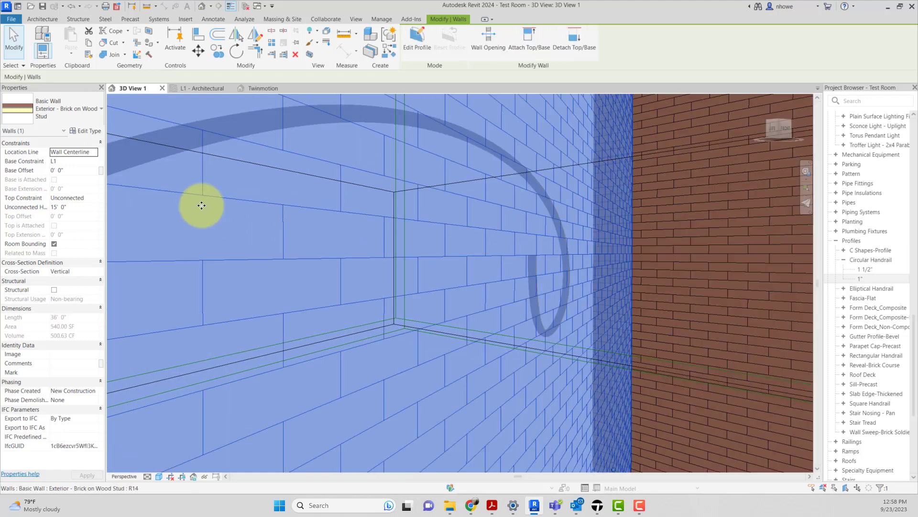
{"action": "left_click", "coordinate": [19, 37]}
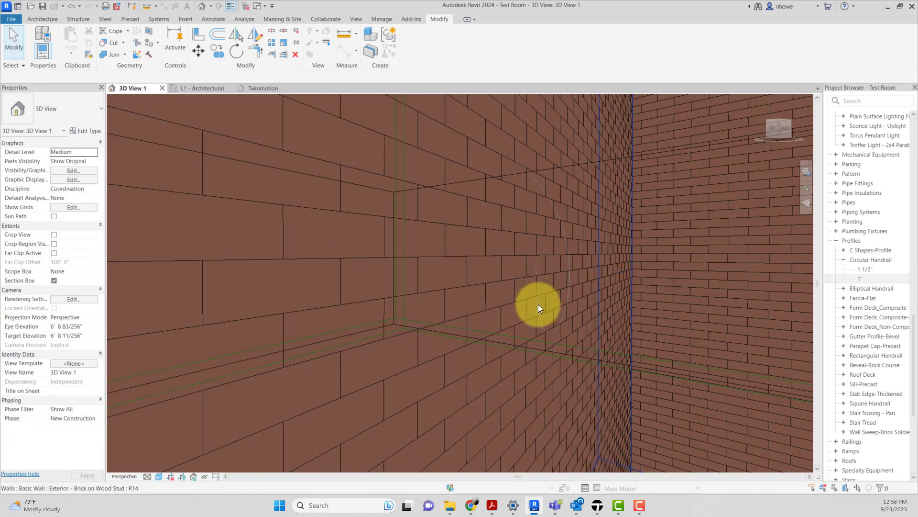
{"action": "left_click", "coordinate": [539, 304]}
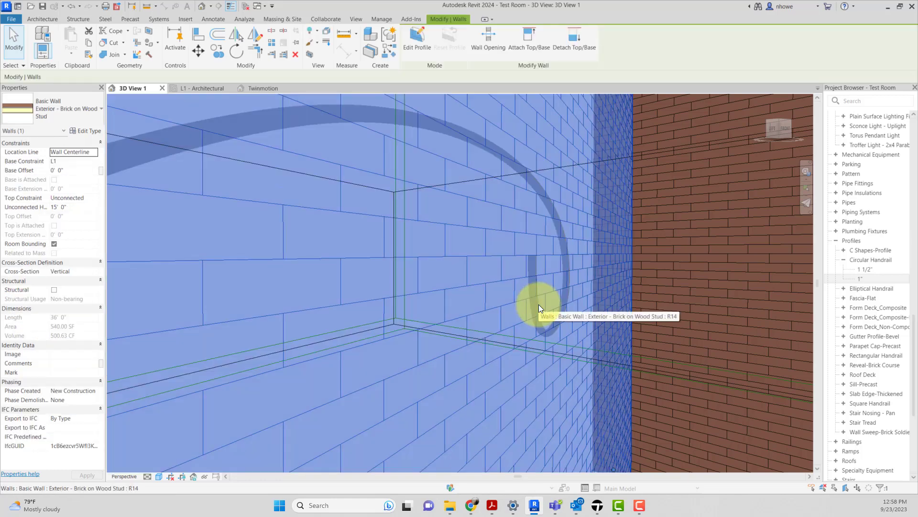
{"action": "middle_click_drag", "start_coordinate": [539, 304], "coordinate": [702, 316]}
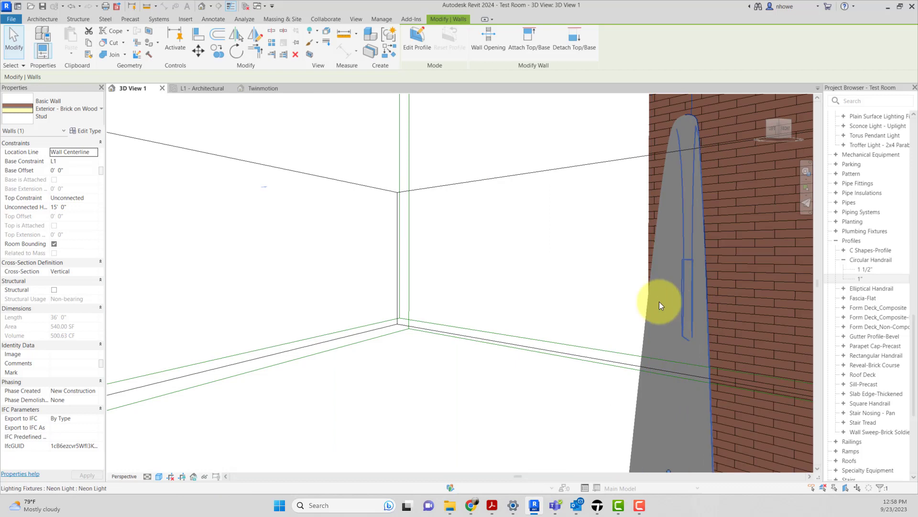
Step: Try setting the neon light's elevation from level to 0' 1"
{"action": "left_click", "coordinate": [660, 304]}
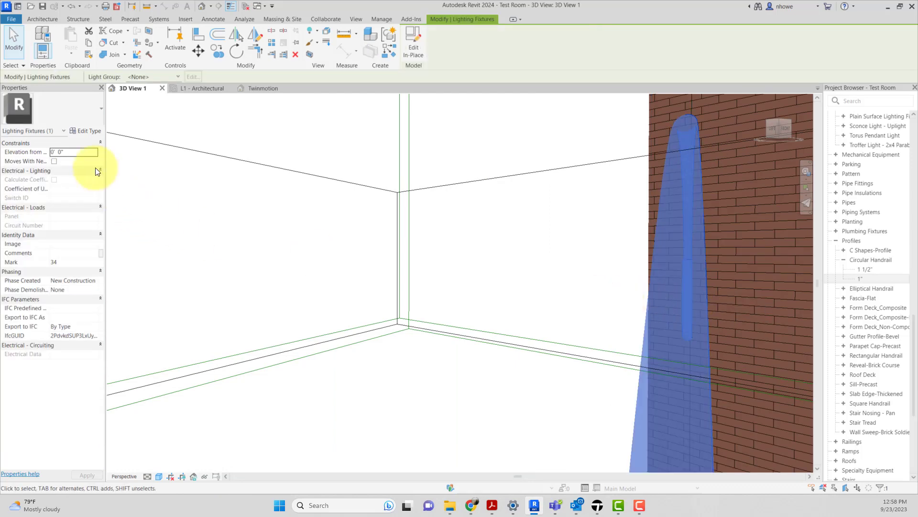
{"action": "left_click", "coordinate": [75, 152]}
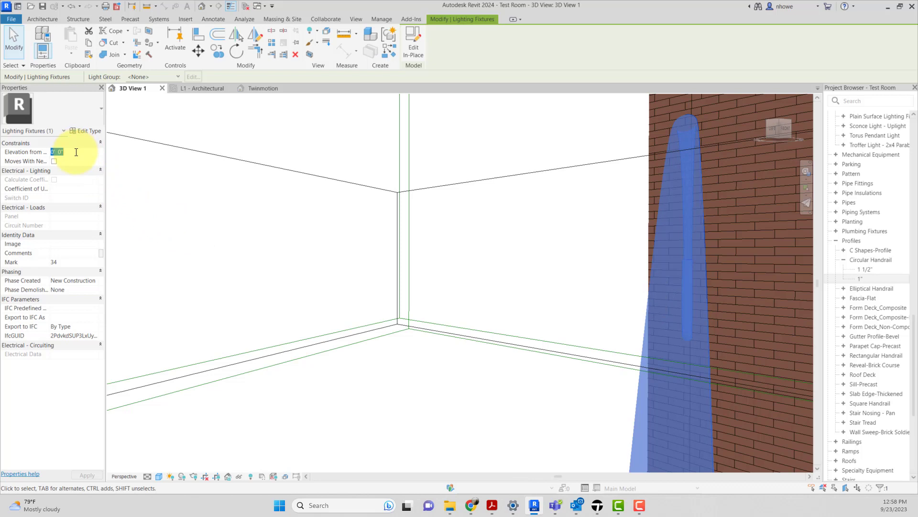
{"action": "key", "text": "Return"}
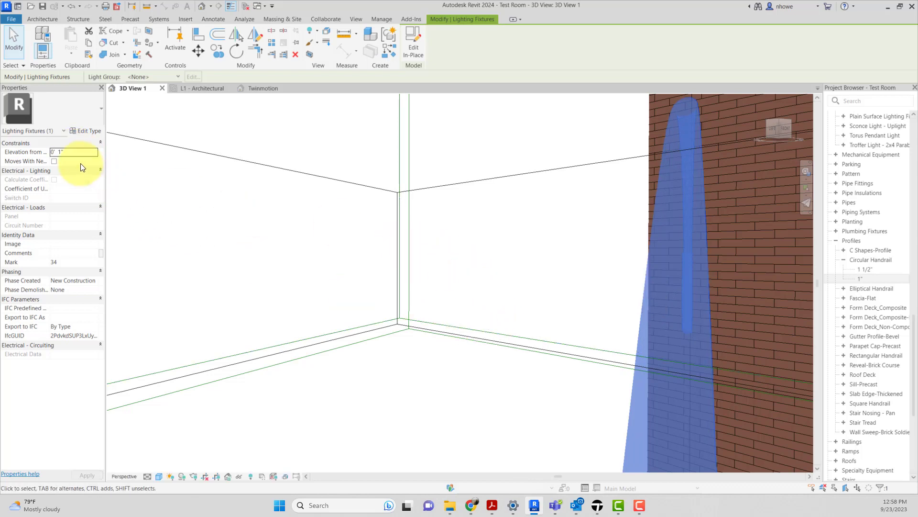
{"action": "key", "text": "Escape"}
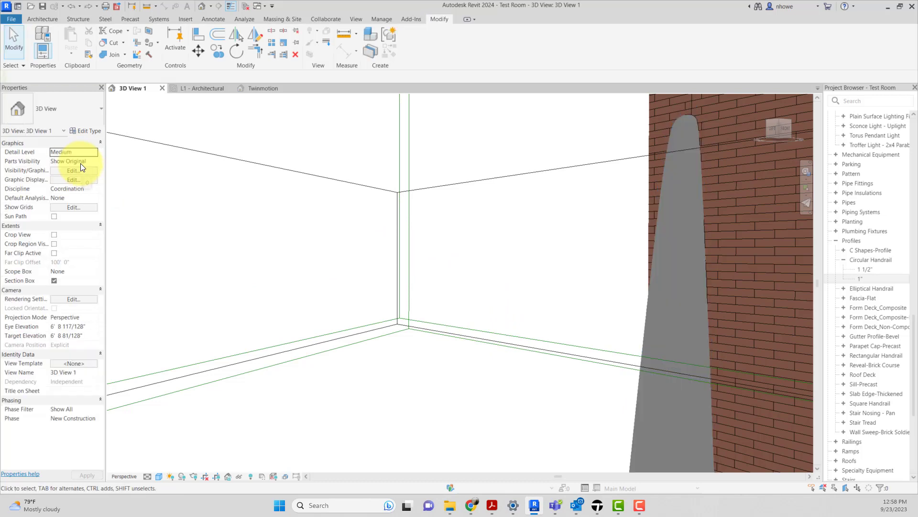
Step: Open the neon light for in-place editing and flip the profile of its sweep
{"action": "left_click", "coordinate": [668, 280]}
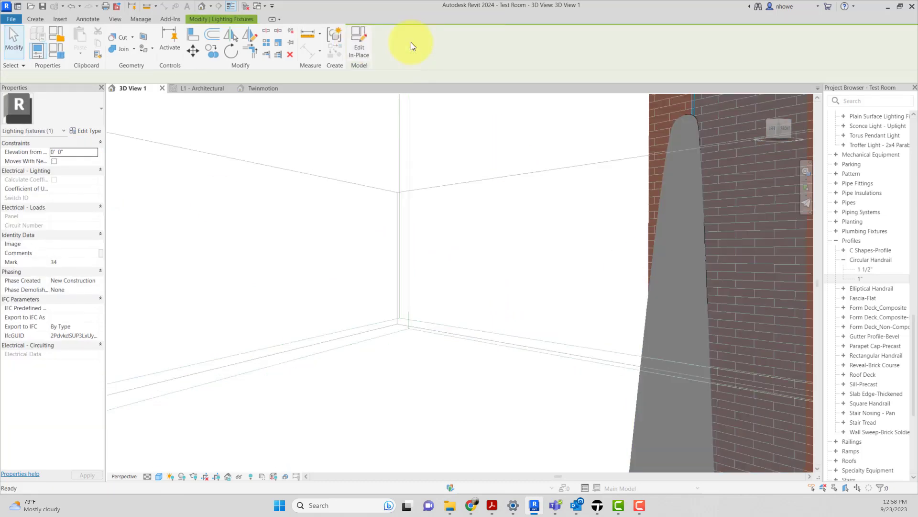
{"action": "left_click", "coordinate": [681, 310]}
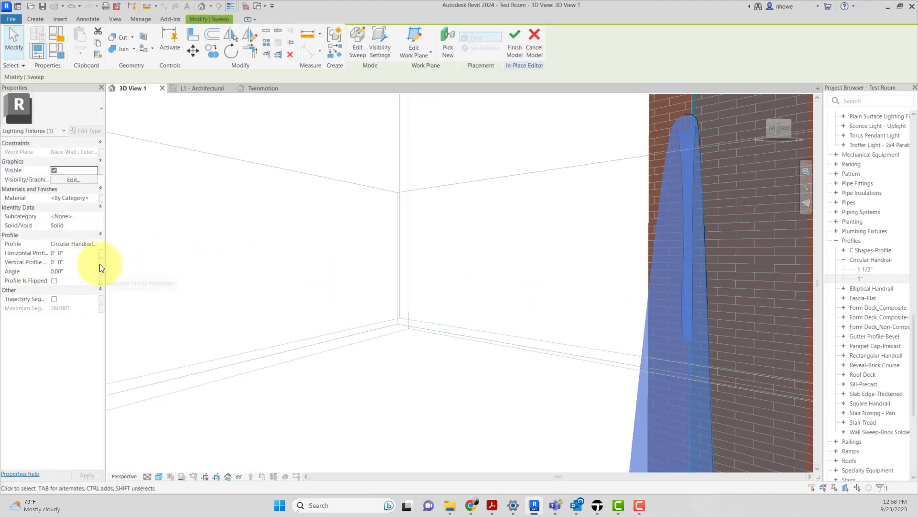
{"action": "left_click", "coordinate": [54, 281]}
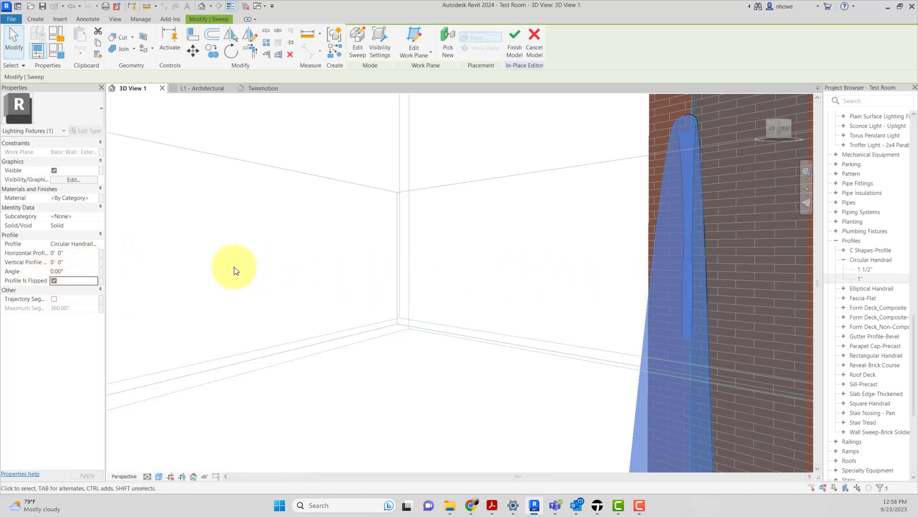
Step: Set the sweep's horizontal and vertical profile offsets to 0' 1" and finish the in-place model
{"action": "left_click", "coordinate": [94, 254]}
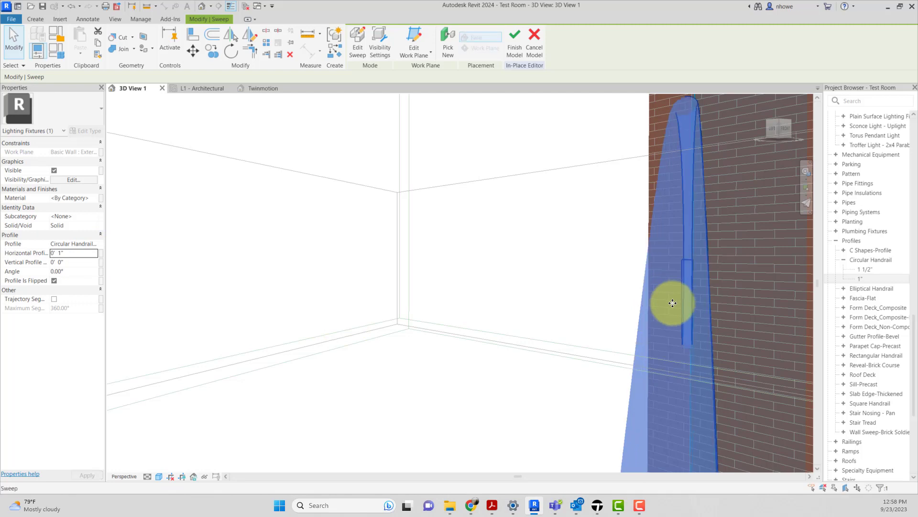
{"action": "left_click", "coordinate": [74, 264]}
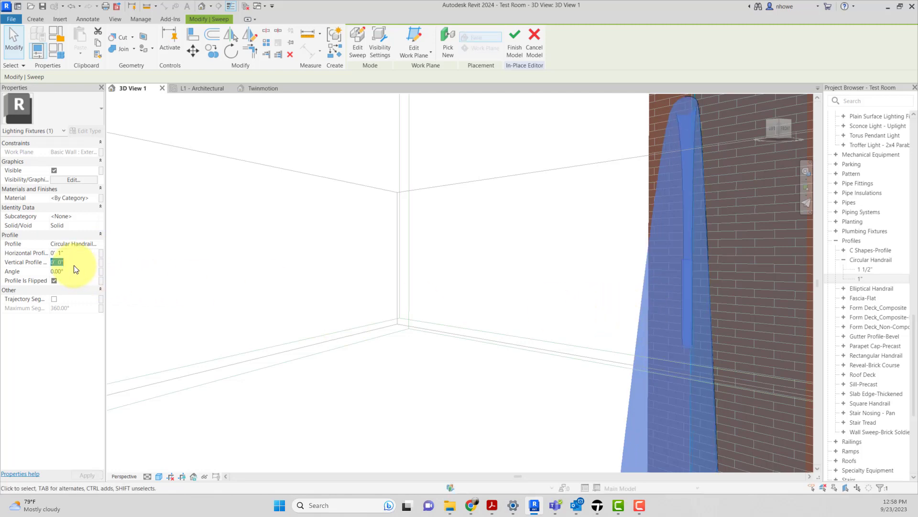
{"action": "type", "text": "1\""}
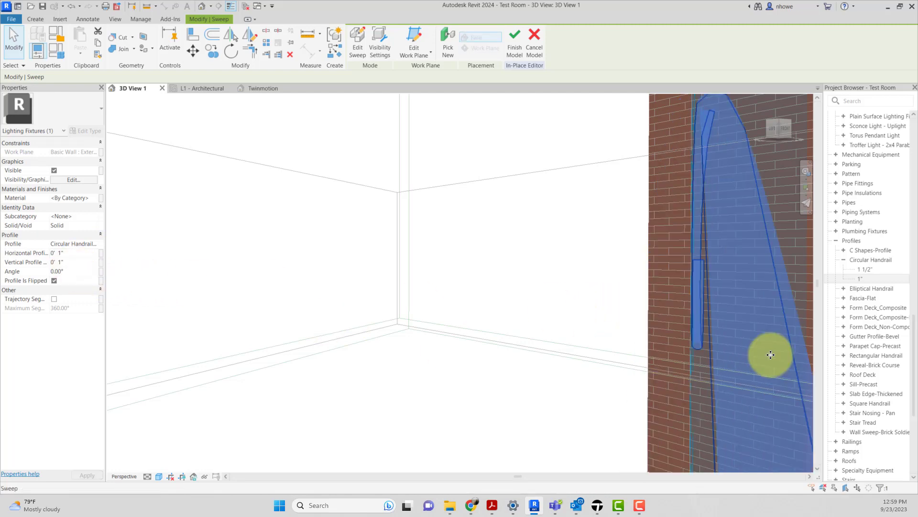
{"action": "mouse_move", "coordinate": [763, 355]}
{"action": "middle_mouse_down", "text": "shift"}
{"action": "mouse_move", "coordinate": [729, 363]}
{"action": "mouse_move", "coordinate": [735, 359]}
{"action": "mouse_move", "coordinate": [707, 353]}
{"action": "mouse_move", "coordinate": [752, 352]}
{"action": "mouse_move", "coordinate": [754, 361]}
{"action": "middle_mouse_up", "text": "shift"}
{"action": "scroll", "coordinate": [732, 363], "scroll_direction": "down", "scroll_amount": 2}
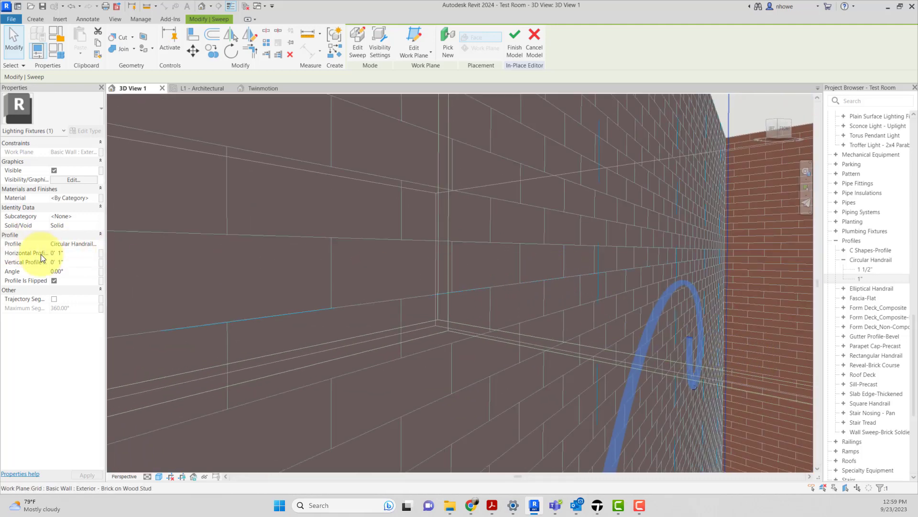
{"action": "scroll", "coordinate": [393, 325], "scroll_direction": "up", "scroll_amount": 5}
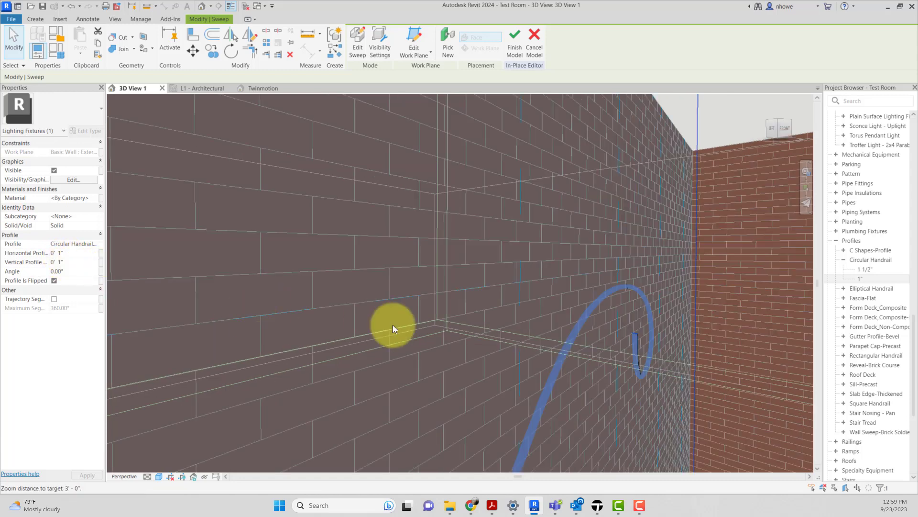
{"action": "scroll", "coordinate": [426, 329], "scroll_direction": "up", "scroll_amount": 3}
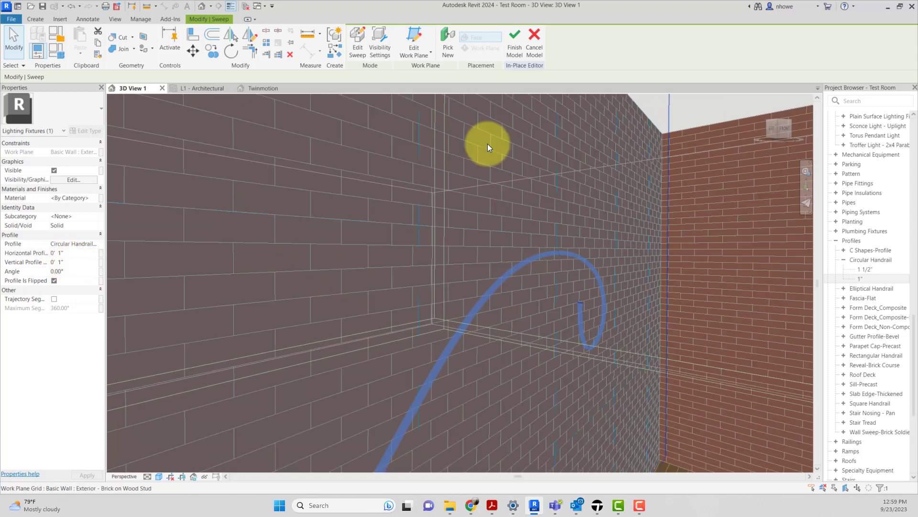
{"action": "left_click", "coordinate": [512, 51]}
Step: Check the offset neon tube against the brick wall from several distances, selecting it near its curled end
{"action": "scroll", "coordinate": [588, 235], "scroll_direction": "down", "scroll_amount": 2}
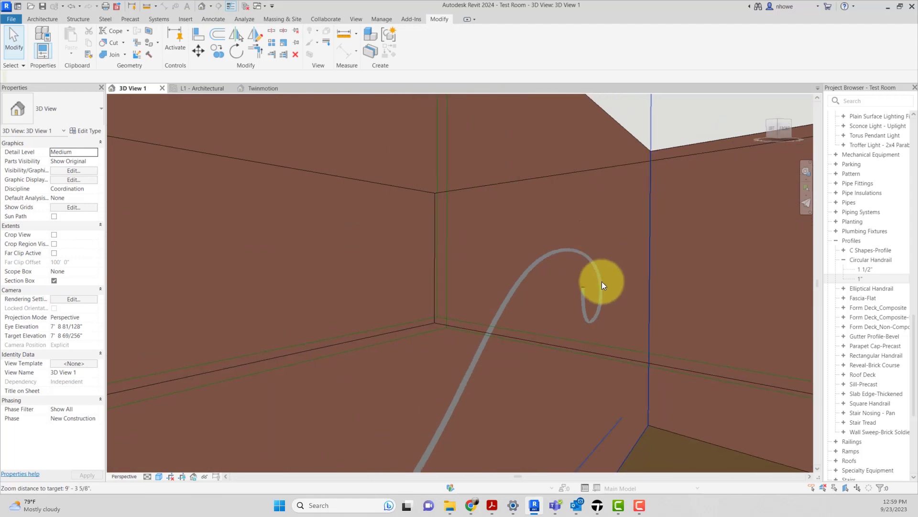
{"action": "scroll", "coordinate": [541, 247], "scroll_direction": "down", "scroll_amount": 3}
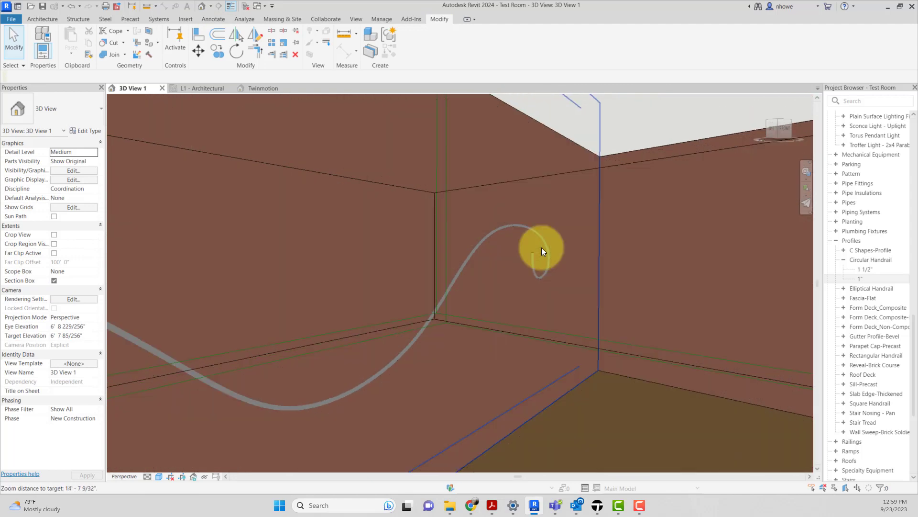
{"action": "middle_click_drag", "start_coordinate": [540, 275], "coordinate": [360, 279]}
{"action": "scroll", "coordinate": [386, 268], "scroll_direction": "up", "scroll_amount": 4}
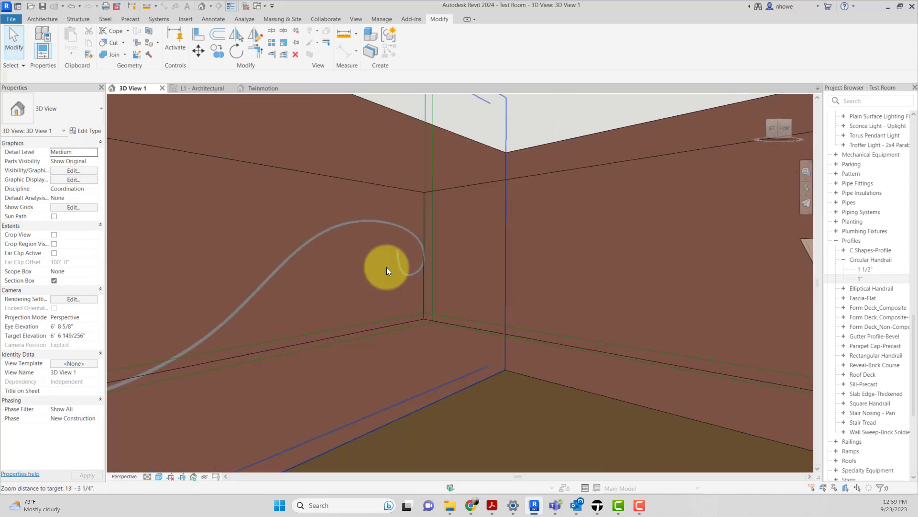
{"action": "scroll", "coordinate": [409, 251], "scroll_direction": "up", "scroll_amount": 2}
{"action": "left_click", "coordinate": [377, 241]}
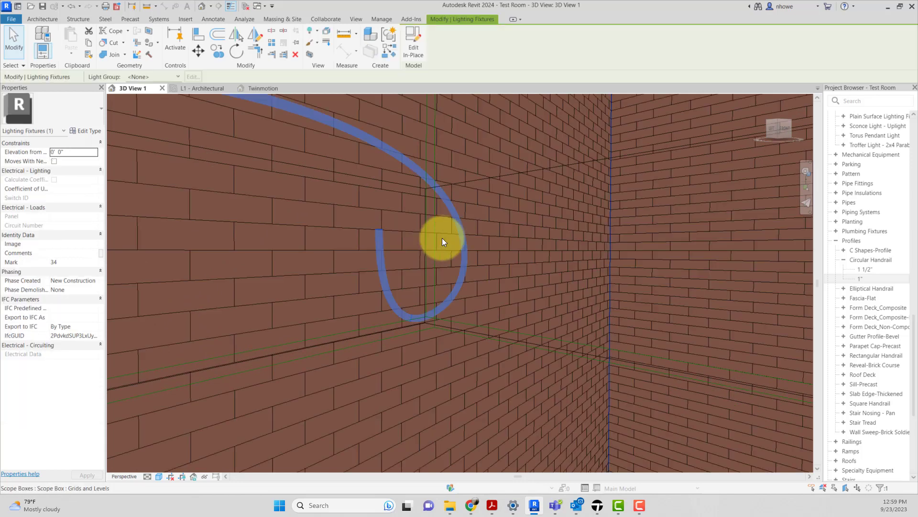
{"action": "scroll", "coordinate": [472, 225], "scroll_direction": "down", "scroll_amount": 2}
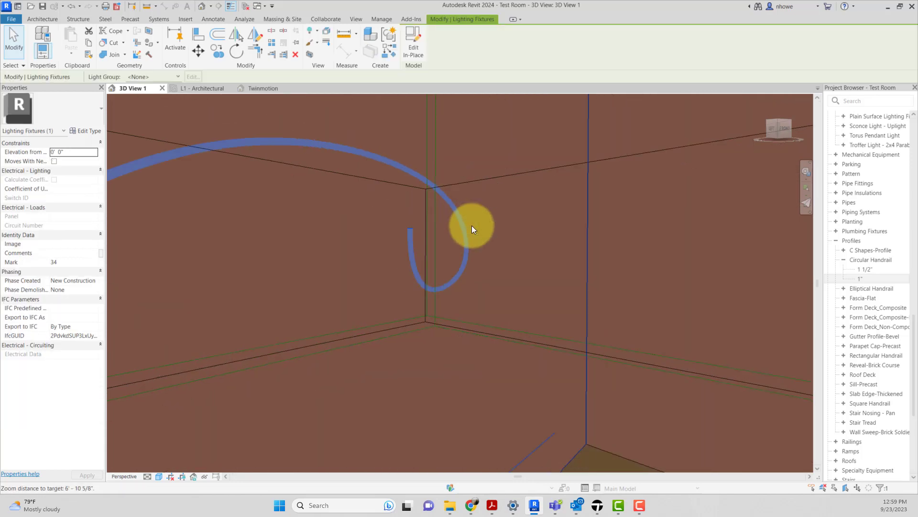
{"action": "left_click", "coordinate": [422, 56]}
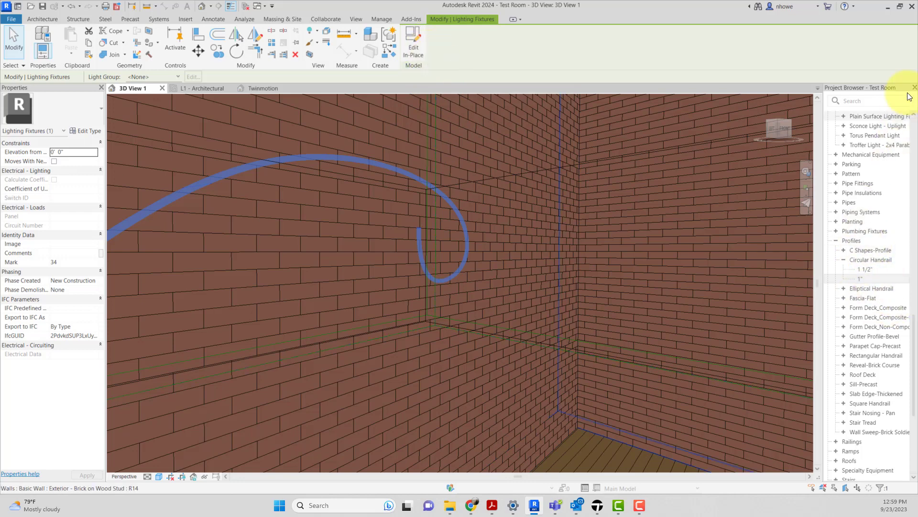
Step: Duplicate the 1" type of the Circular Handrail profile family
{"action": "scroll", "coordinate": [887, 143], "scroll_direction": "up", "scroll_amount": 15}
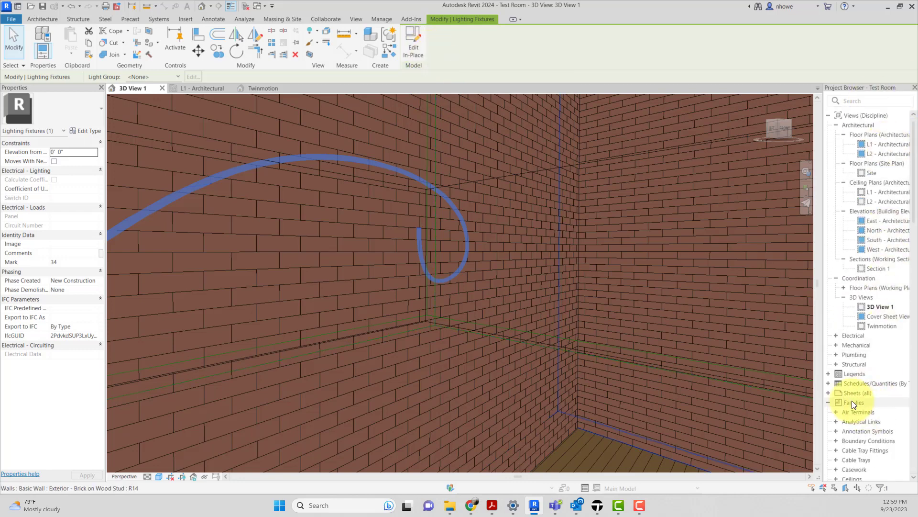
{"action": "left_click", "coordinate": [852, 402]}
{"action": "scroll", "coordinate": [857, 403], "scroll_direction": "down", "scroll_amount": 16}
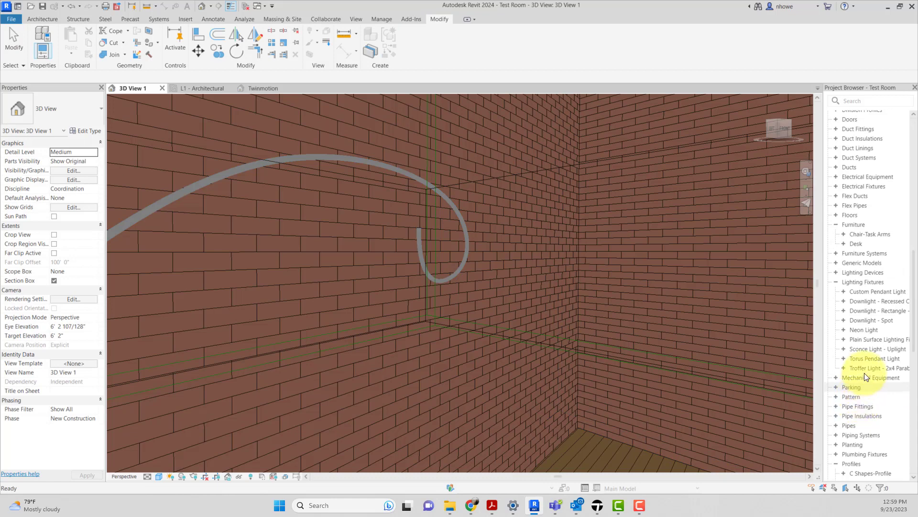
{"action": "scroll", "coordinate": [857, 210], "scroll_direction": "up", "scroll_amount": 8}
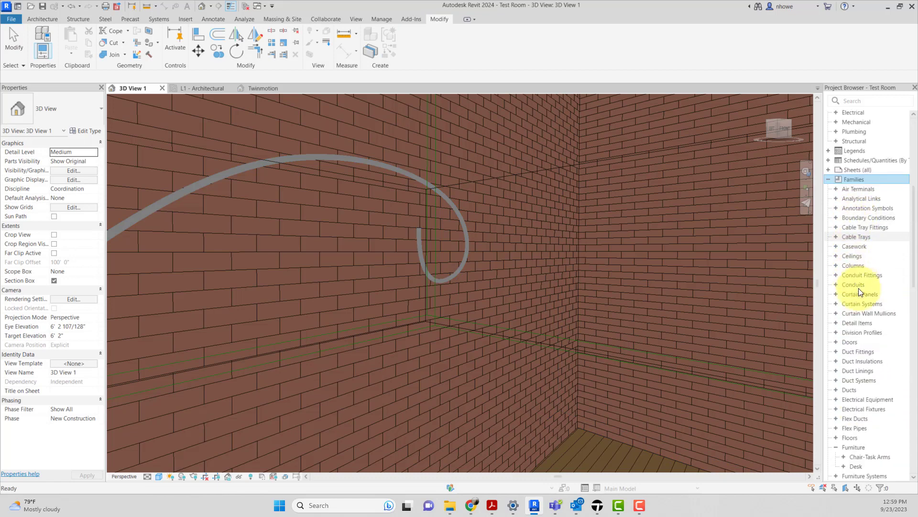
{"action": "left_click", "coordinate": [839, 446]}
{"action": "scroll", "coordinate": [840, 449], "scroll_direction": "down", "scroll_amount": 12}
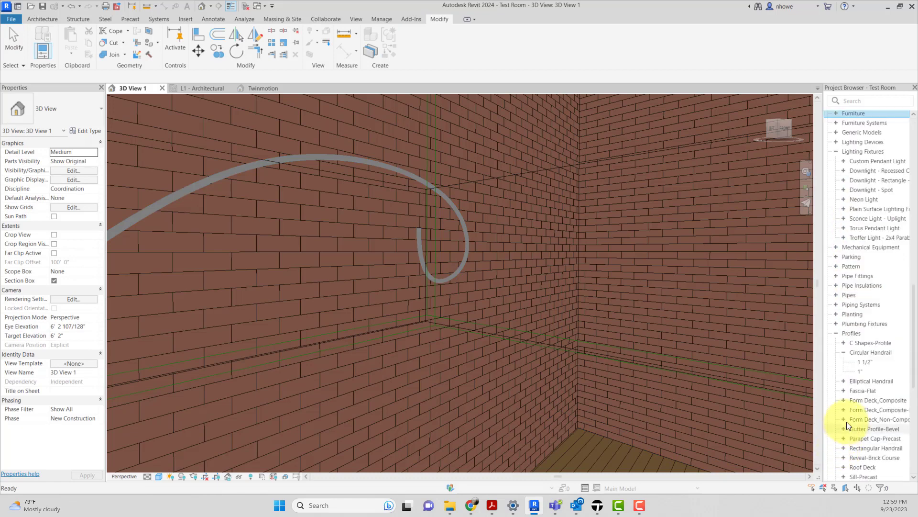
{"action": "left_click", "coordinate": [871, 350]}
{"action": "left_click", "coordinate": [859, 368]}
{"action": "right_click", "coordinate": [859, 369]}
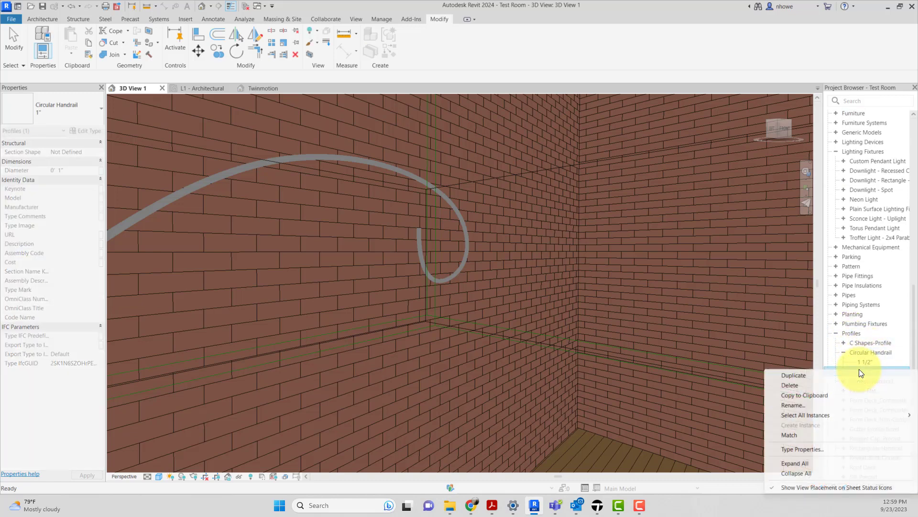
{"action": "left_click", "coordinate": [828, 377]}
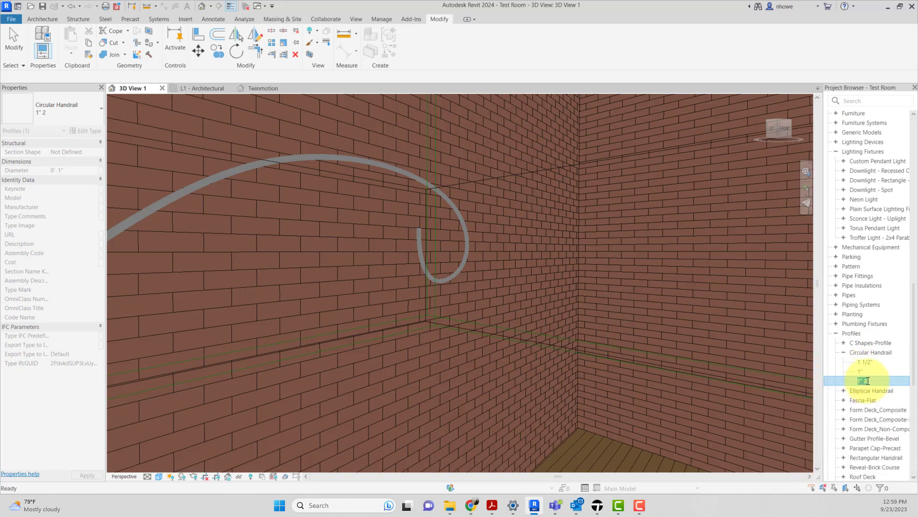
Step: Name the duplicated Circular Handrail type 1/4" and set its diameter to 1/2"
{"action": "left_click_drag", "start_coordinate": [873, 381], "coordinate": [853, 381]}
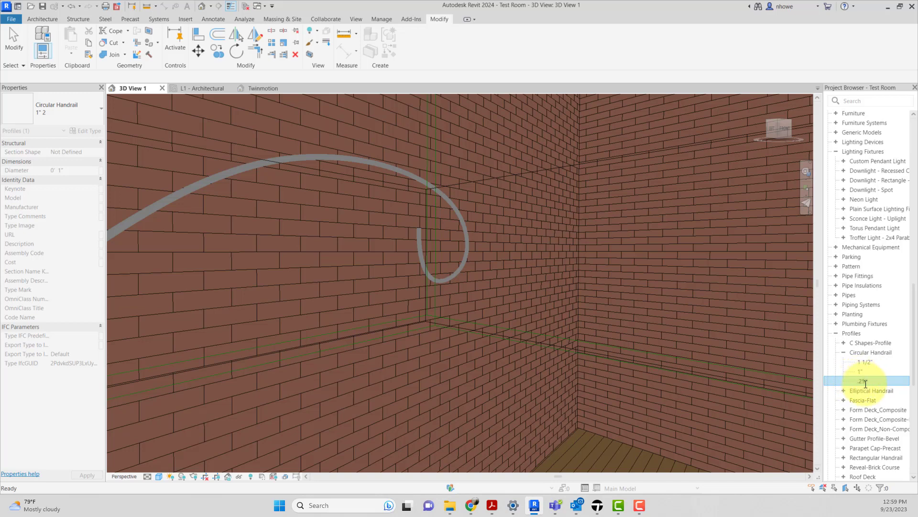
{"action": "left_click_drag", "start_coordinate": [865, 382], "coordinate": [854, 386]}
{"action": "key", "text": "BackSpace"}
{"action": "double_click", "coordinate": [868, 381]}
{"action": "left_click", "coordinate": [653, 205]}
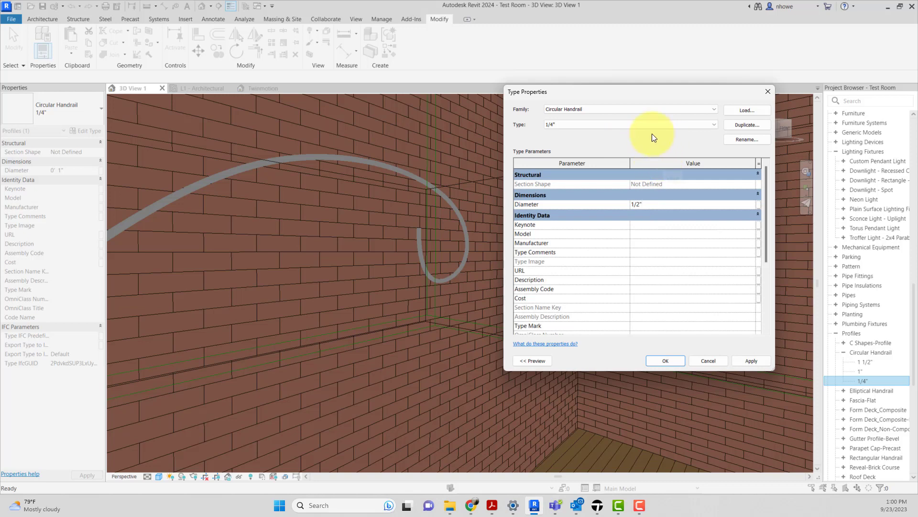
Step: Rename the new 1/4" Circular Handrail type as 1/2" and apply the type changes
{"action": "left_click", "coordinate": [632, 123]}
{"action": "left_click", "coordinate": [738, 138]}
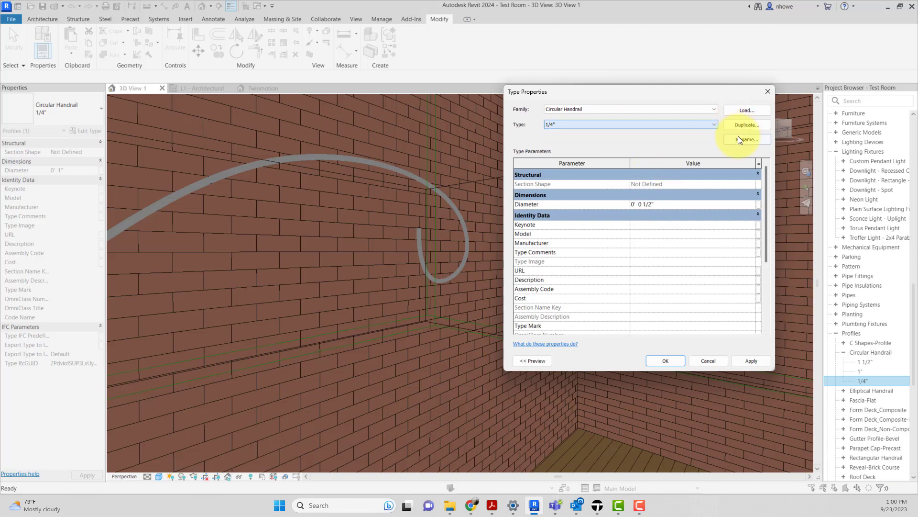
{"action": "left_click", "coordinate": [738, 140]}
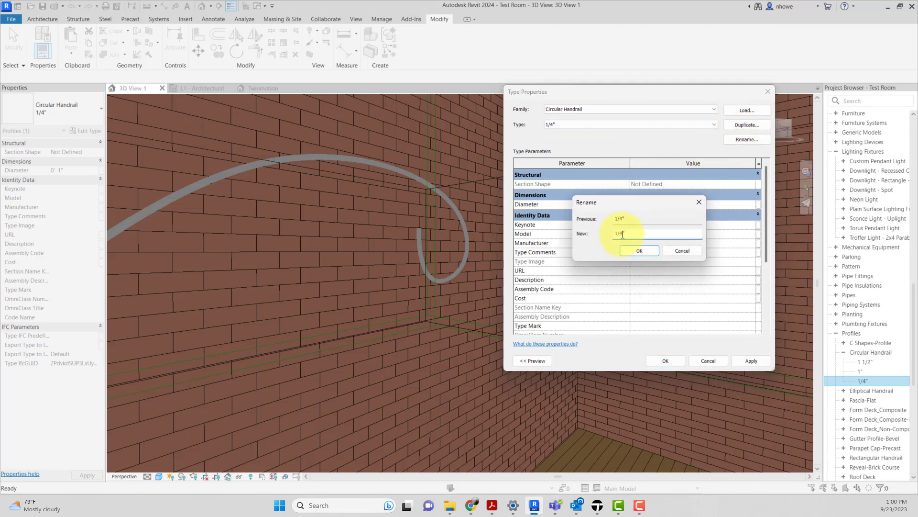
{"action": "left_click", "coordinate": [633, 248]}
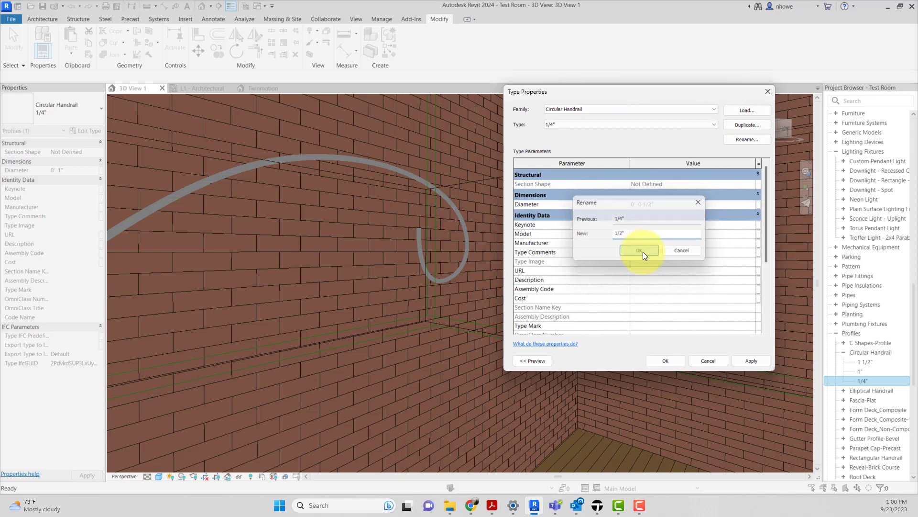
{"action": "left_click", "coordinate": [750, 361]}
{"action": "left_click", "coordinate": [666, 361]}
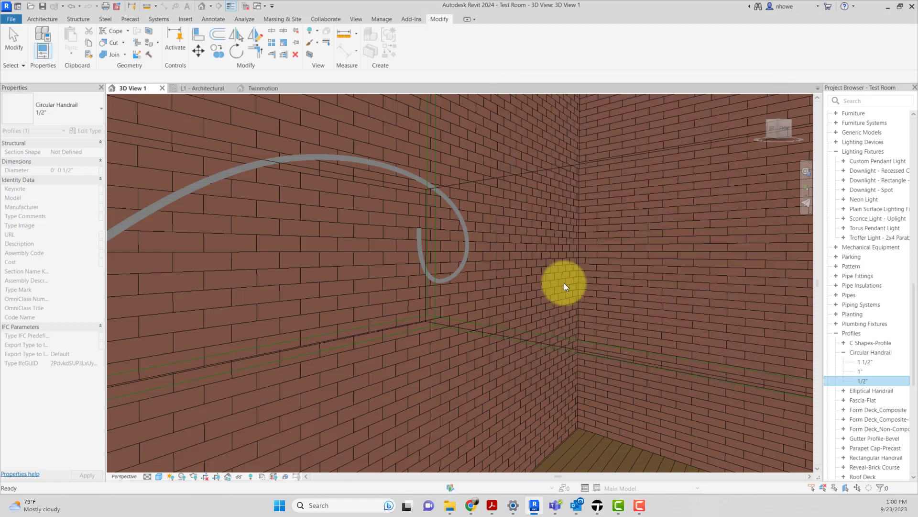
Step: Edit the neon light's sweep in place to use the Circular Handrail:1/2" profile, then finish the in-place model
{"action": "left_click", "coordinate": [454, 208]}
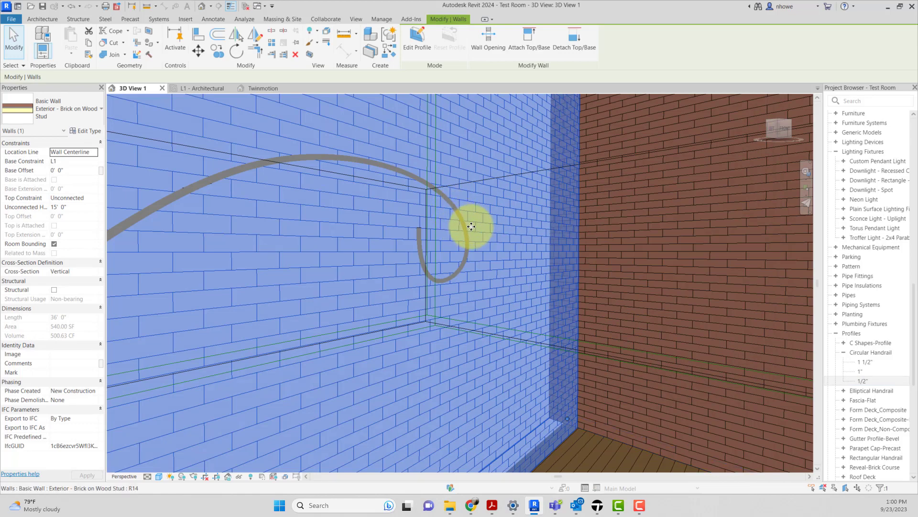
{"action": "left_click", "coordinate": [467, 248]}
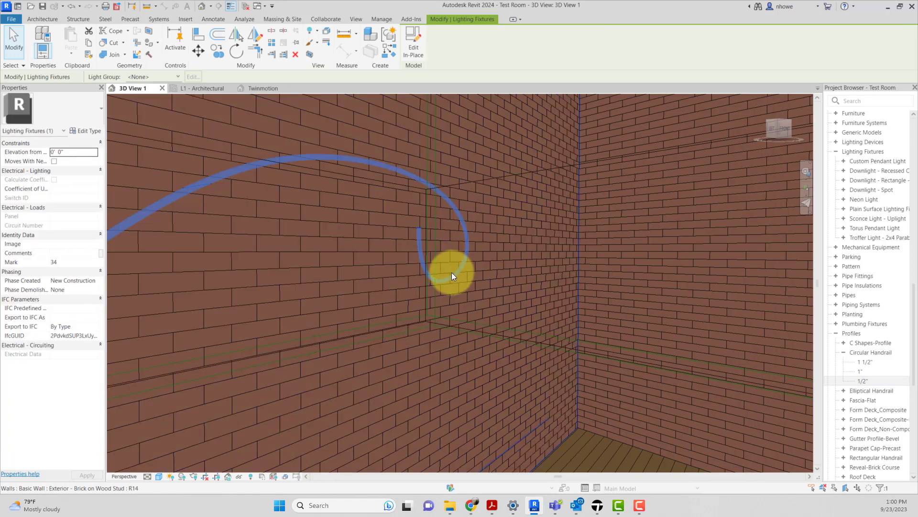
{"action": "left_click", "coordinate": [424, 51]}
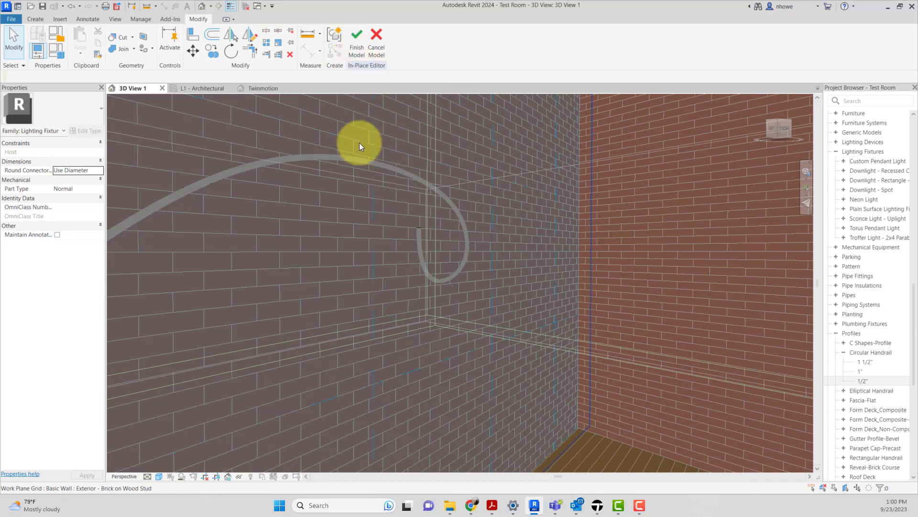
{"action": "left_click", "coordinate": [422, 222]}
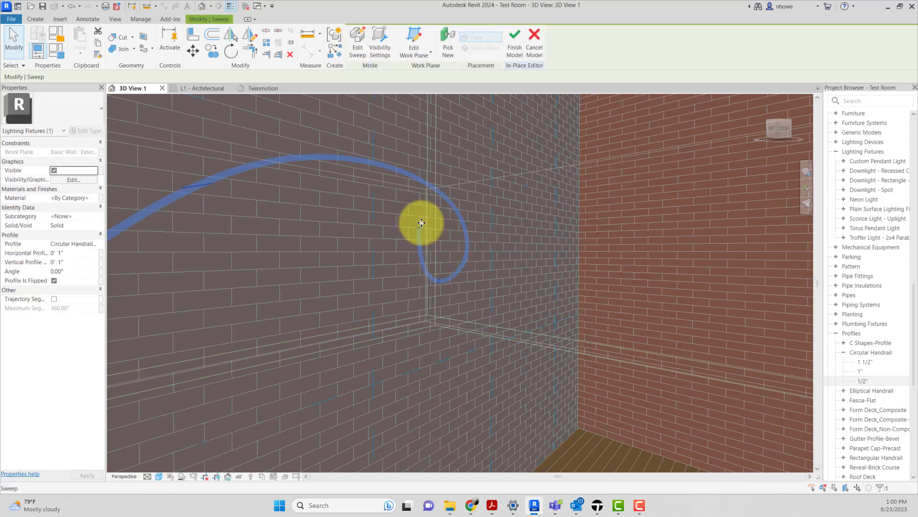
{"action": "left_click", "coordinate": [421, 50]}
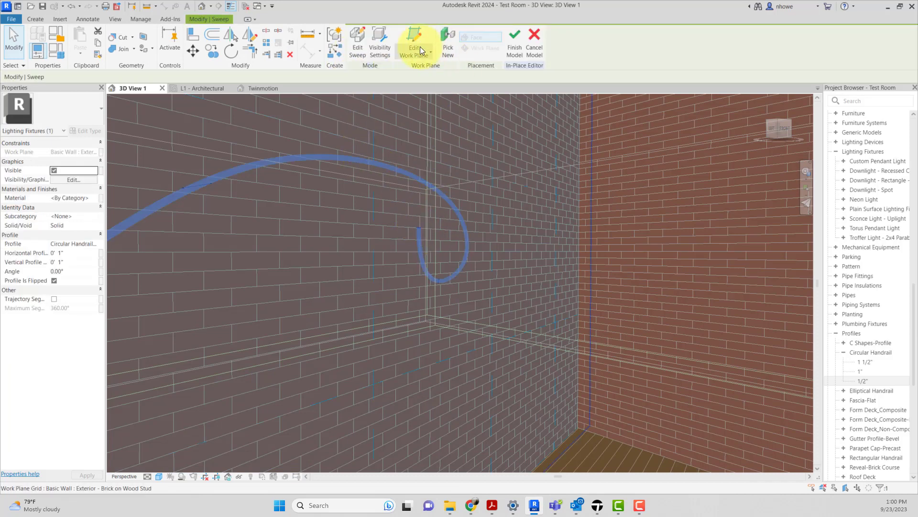
{"action": "left_click", "coordinate": [361, 56]}
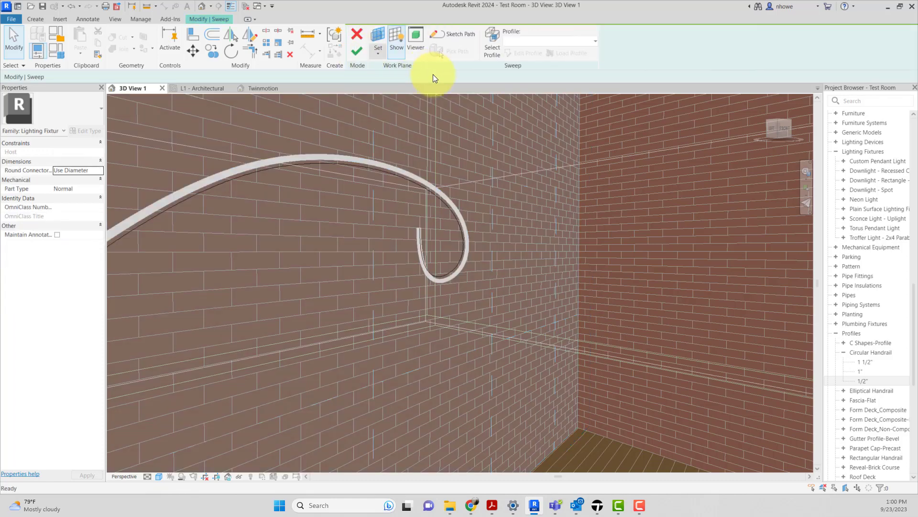
{"action": "left_click", "coordinate": [592, 44]}
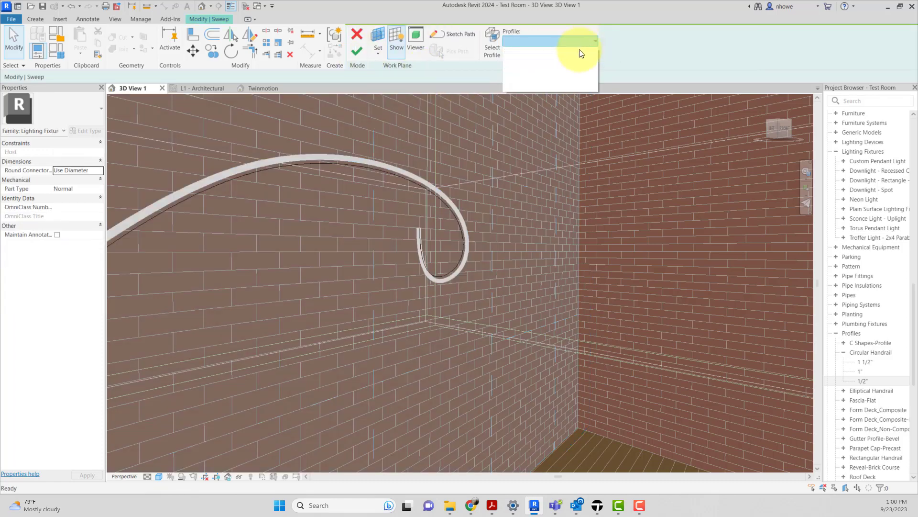
{"action": "left_click", "coordinate": [497, 46]}
{"action": "left_click", "coordinate": [493, 50]}
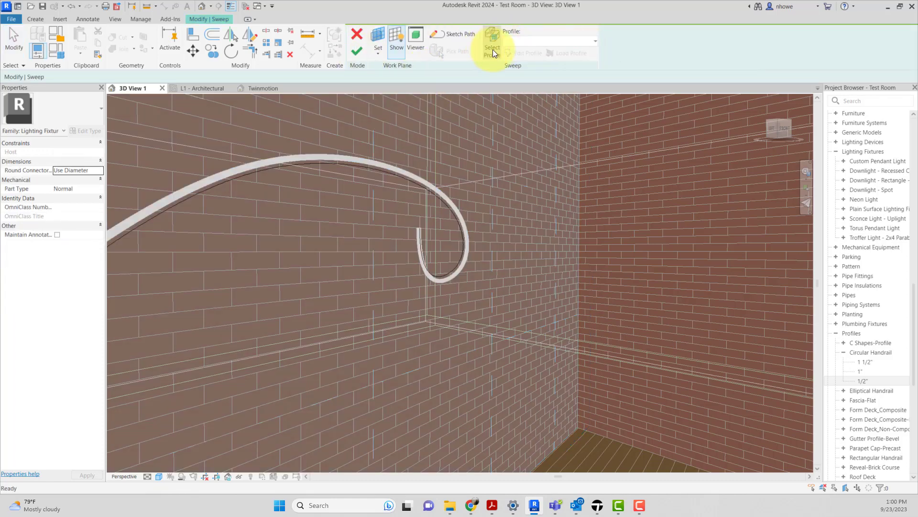
{"action": "left_click", "coordinate": [535, 41]}
{"action": "left_click", "coordinate": [559, 70]}
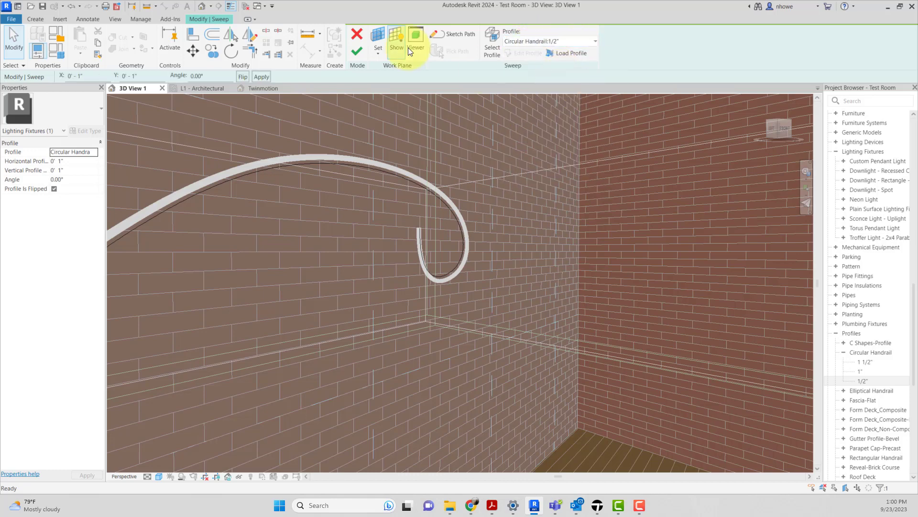
{"action": "left_click", "coordinate": [357, 51]}
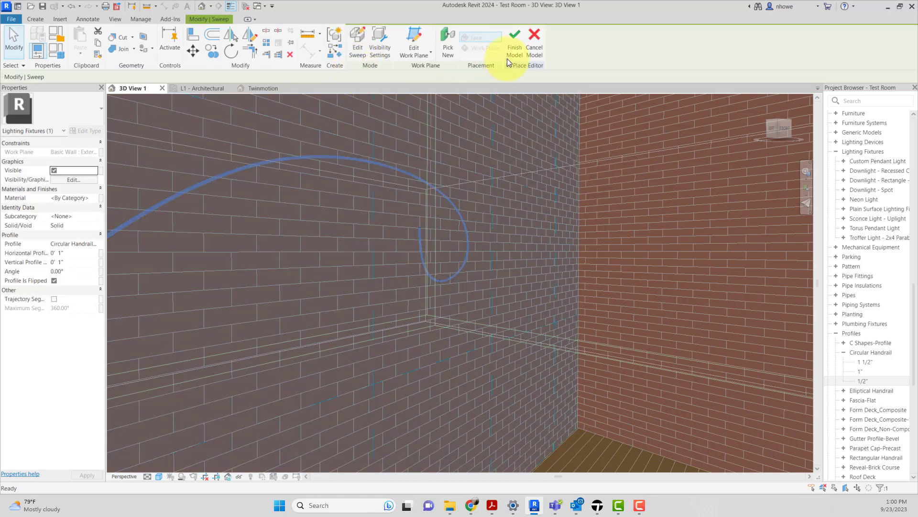
{"action": "left_click", "coordinate": [513, 52]}
Step: Look over the thinner neon tube on the brick wall, select it, and check its type properties
{"action": "scroll", "coordinate": [510, 169], "scroll_direction": "down", "scroll_amount": 3}
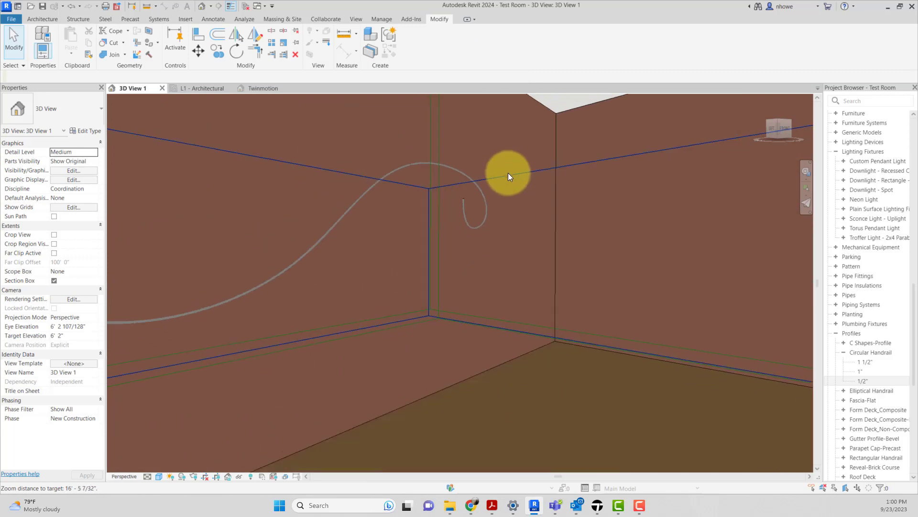
{"action": "left_click", "coordinate": [481, 186]}
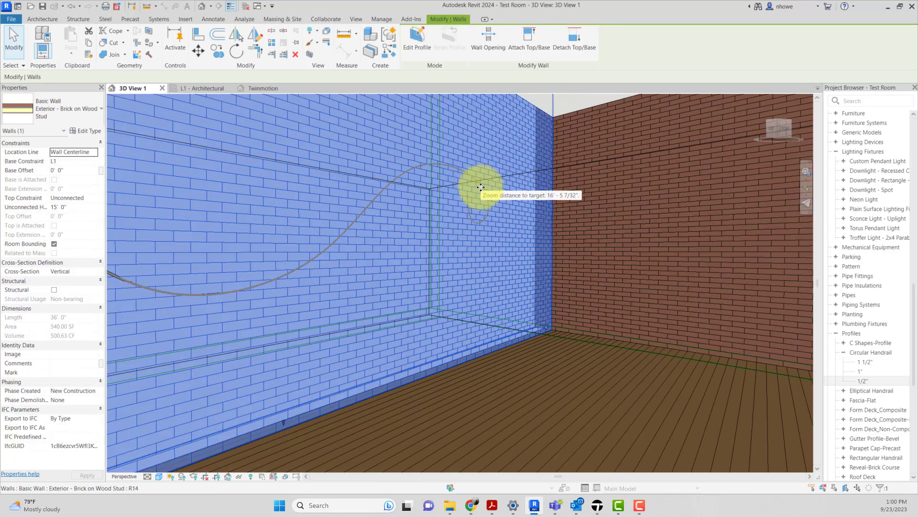
{"action": "key", "text": "Tab"}
{"action": "left_click", "coordinate": [481, 188]}
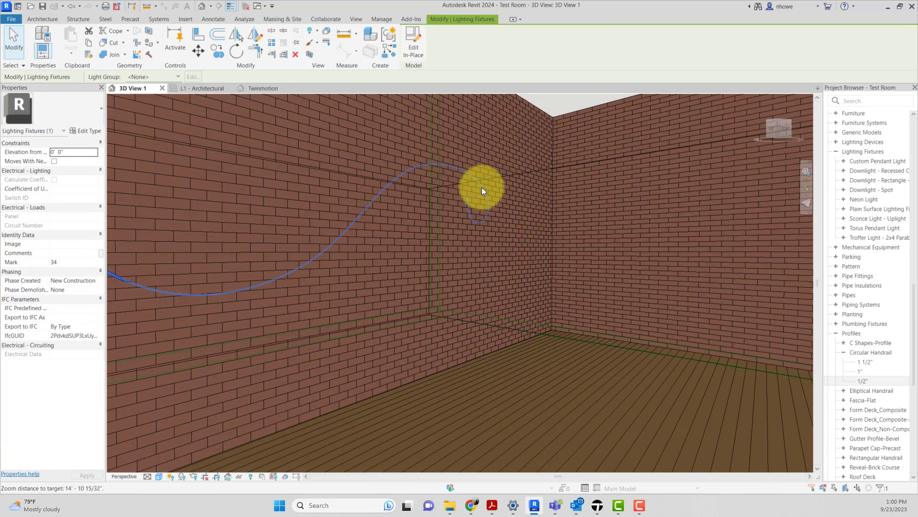
{"action": "scroll", "coordinate": [482, 188], "scroll_direction": "up", "scroll_amount": 1}
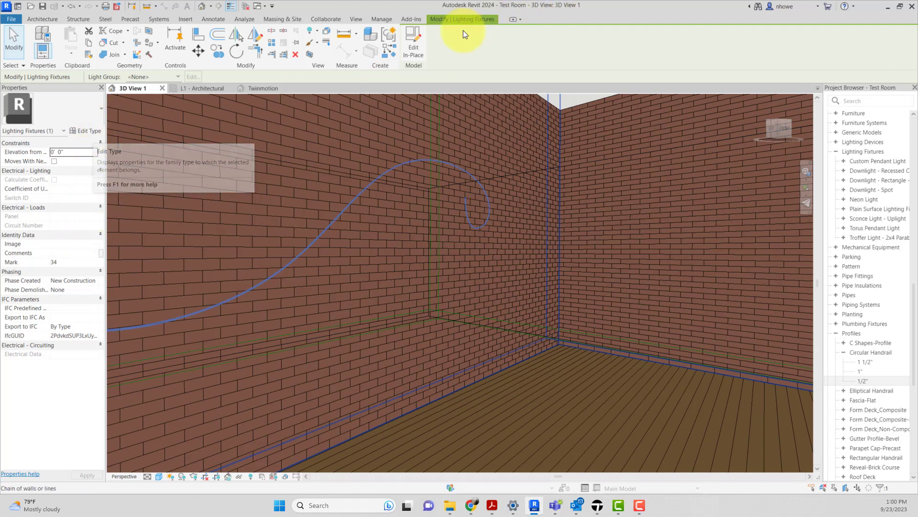
{"action": "left_click", "coordinate": [92, 130]}
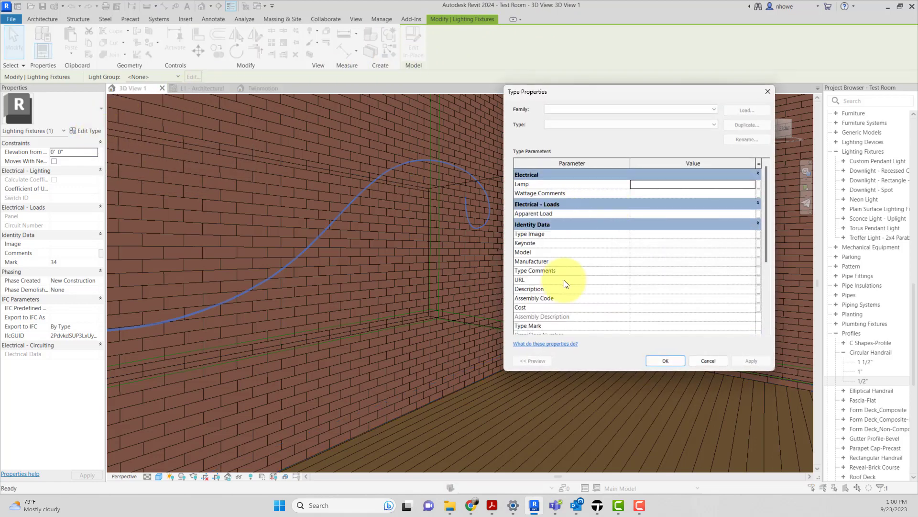
{"action": "left_click", "coordinate": [664, 359]}
Step: Assign the 0- Light Source material to the neon light's sweep and finish the in-place model
{"action": "left_click", "coordinate": [421, 55]}
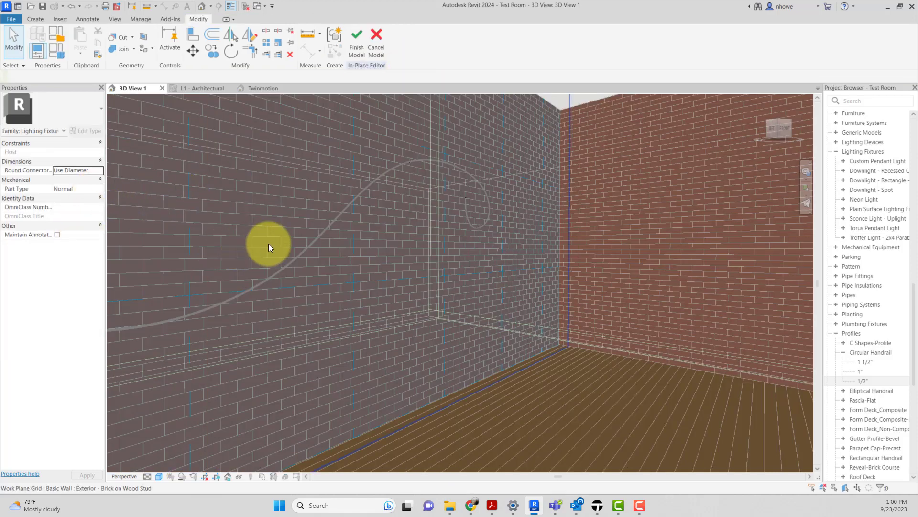
{"action": "left_click", "coordinate": [460, 166]}
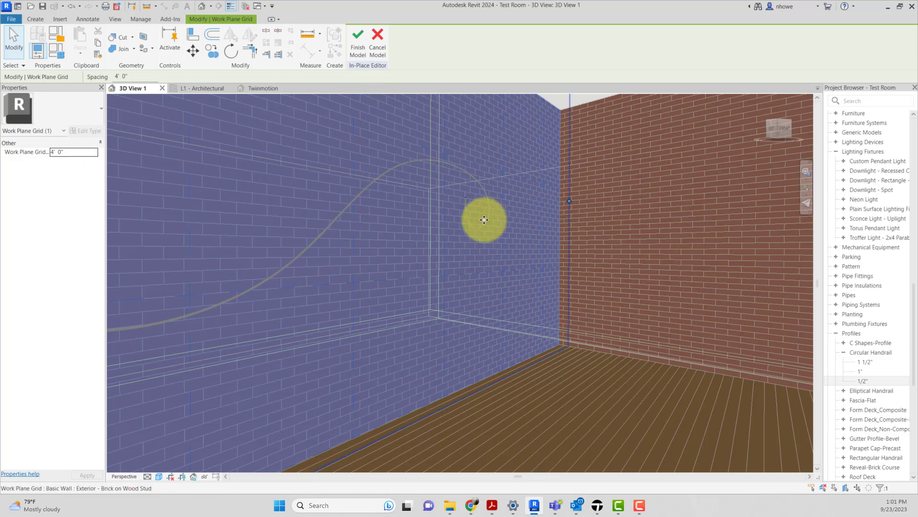
{"action": "left_click", "coordinate": [606, 208]}
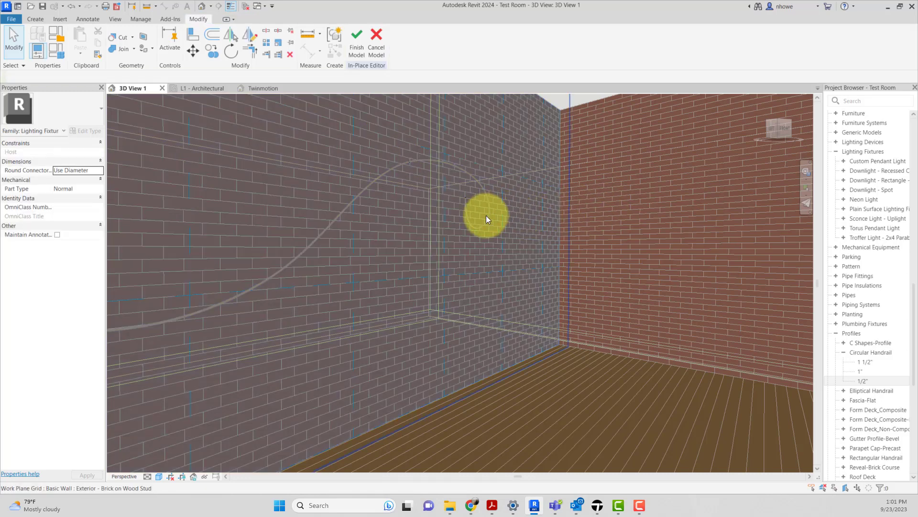
{"action": "scroll", "coordinate": [478, 206], "scroll_direction": "up", "scroll_amount": 5}
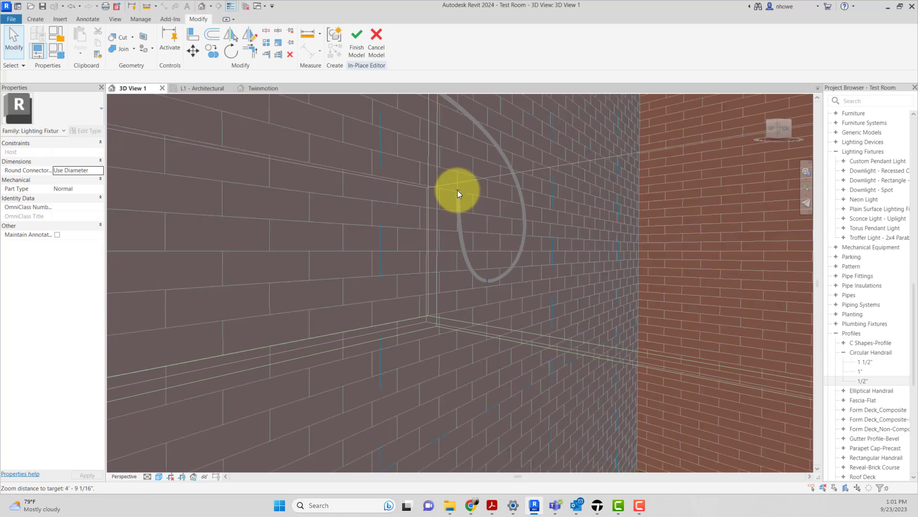
{"action": "left_click", "coordinate": [457, 191]}
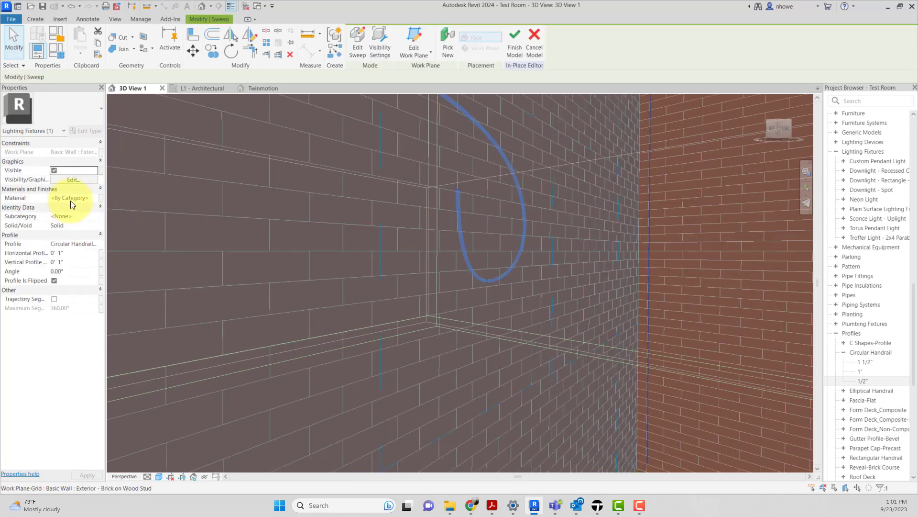
{"action": "left_click", "coordinate": [93, 198]}
{"action": "left_click", "coordinate": [94, 197]}
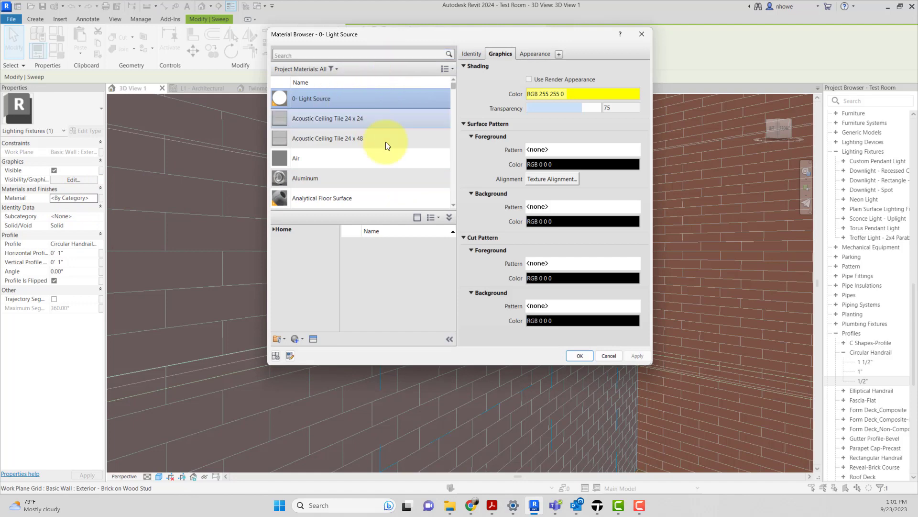
{"action": "left_click", "coordinate": [578, 356]}
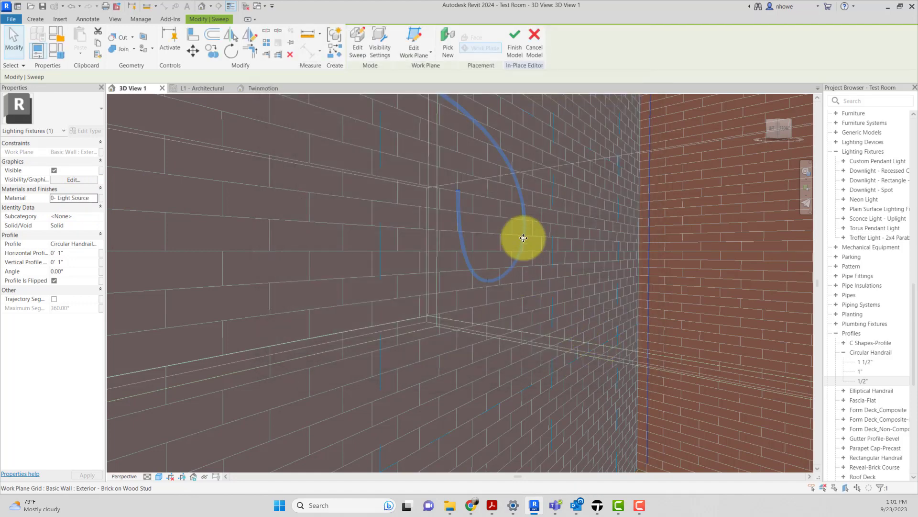
{"action": "left_click", "coordinate": [517, 51]}
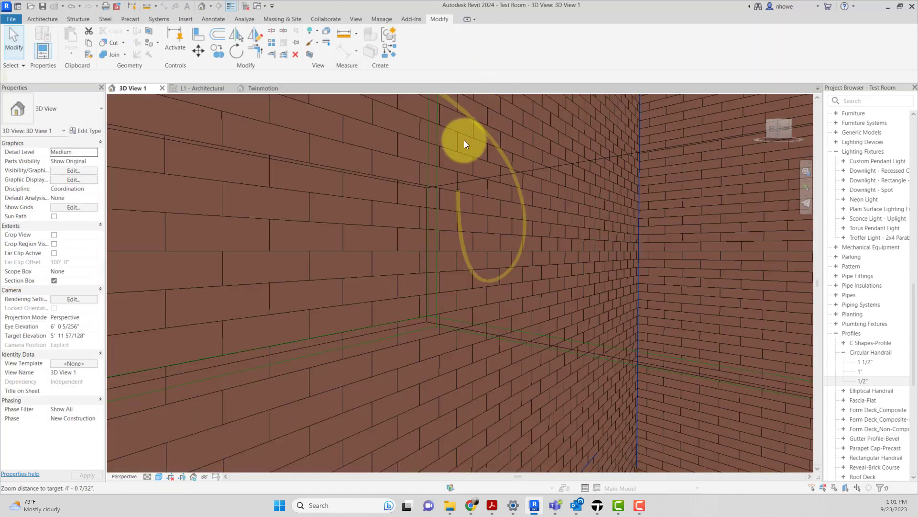
{"action": "scroll", "coordinate": [475, 157], "scroll_direction": "down", "scroll_amount": 5}
{"action": "scroll", "coordinate": [480, 165], "scroll_direction": "down", "scroll_amount": 3}
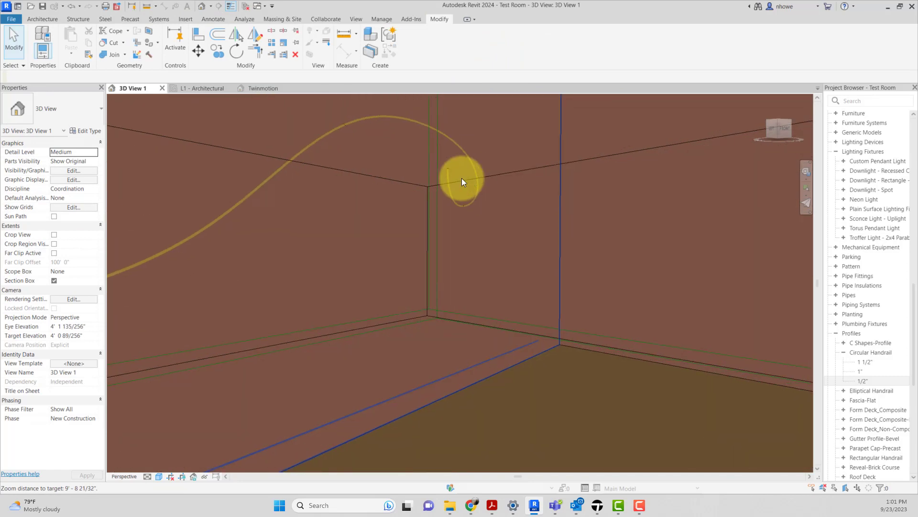
Step: Synchronize the updated model with Twinmotion and switch to Twinmotion, framing the neon tube on the brick wall
{"action": "scroll", "coordinate": [479, 166], "scroll_direction": "down", "scroll_amount": 2}
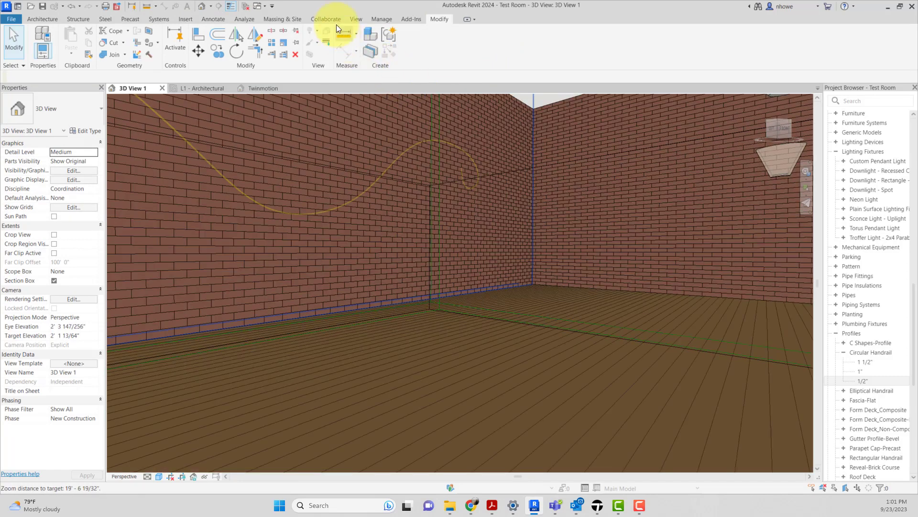
{"action": "left_click", "coordinate": [362, 20]}
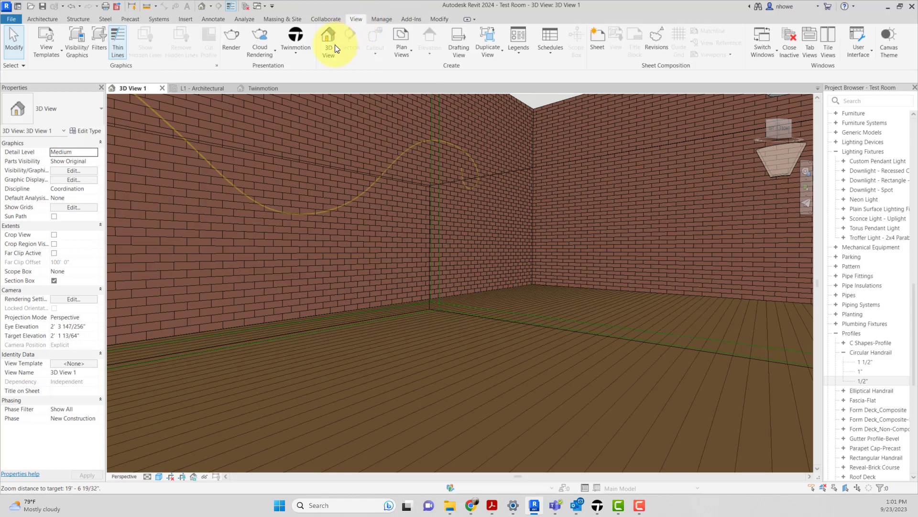
{"action": "left_click", "coordinate": [296, 47]}
{"action": "left_click", "coordinate": [304, 113]}
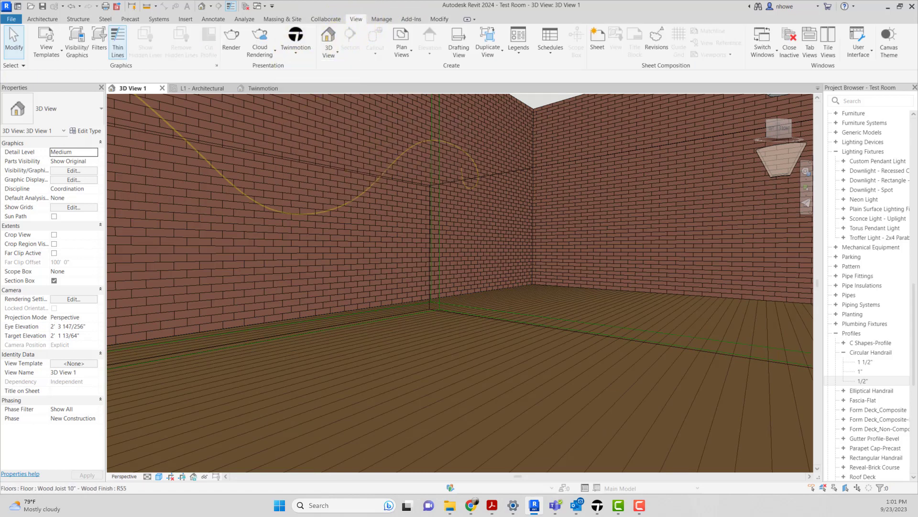
{"action": "left_click", "coordinate": [598, 505]}
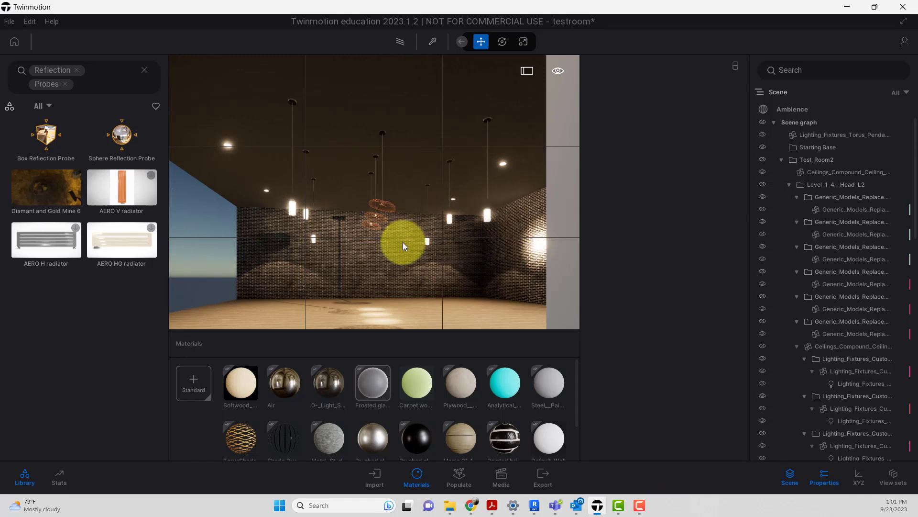
{"action": "right_click_drag", "start_coordinate": [384, 209], "coordinate": [351, 201]}
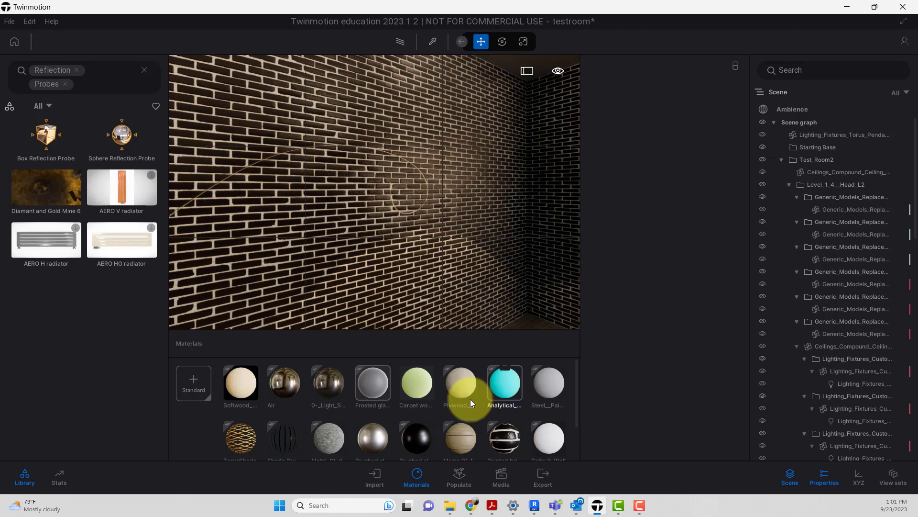
Step: Clear the library search and apply the Neon 01 material from the Neons materials to the curving tube on the brick wall
{"action": "scroll", "coordinate": [459, 404], "scroll_direction": "down", "scroll_amount": 2}
{"action": "scroll", "coordinate": [458, 400], "scroll_direction": "up", "scroll_amount": 2}
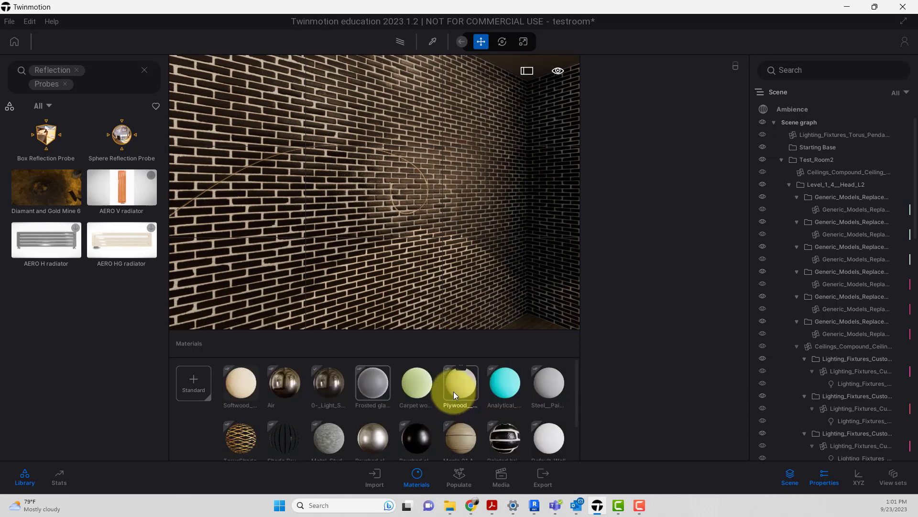
{"action": "left_click", "coordinate": [66, 84]}
{"action": "left_click", "coordinate": [145, 69]}
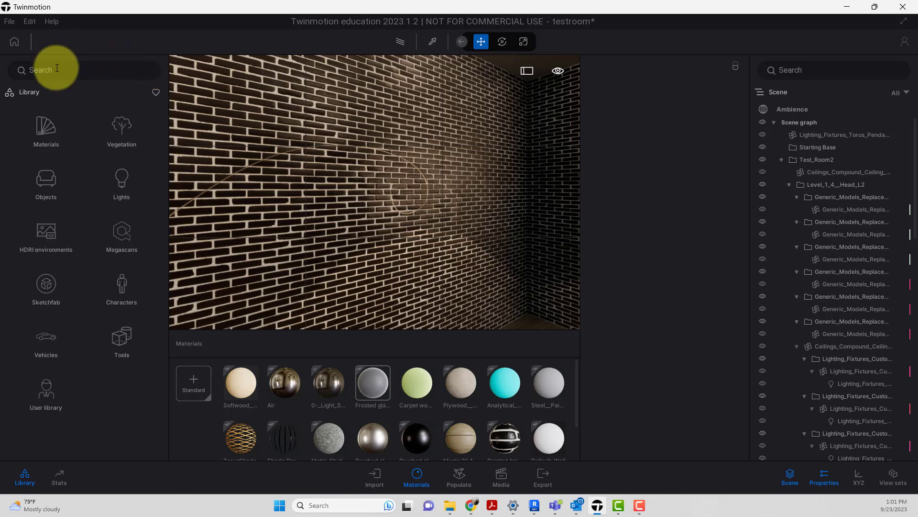
{"action": "left_click", "coordinate": [53, 133]}
{"action": "scroll", "coordinate": [83, 225], "scroll_direction": "down", "scroll_amount": 5}
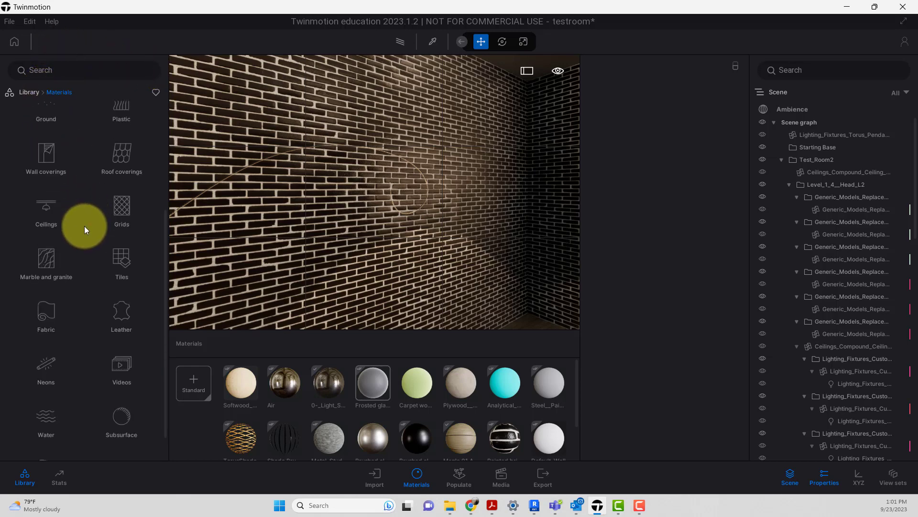
{"action": "scroll", "coordinate": [85, 226], "scroll_direction": "down", "scroll_amount": 1}
{"action": "left_click", "coordinate": [49, 331]}
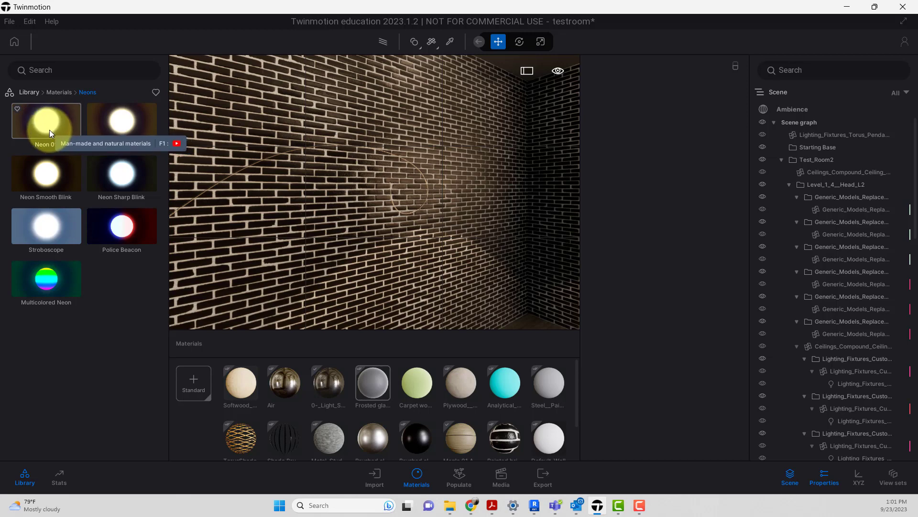
{"action": "left_click_drag", "start_coordinate": [50, 130], "coordinate": [369, 184]}
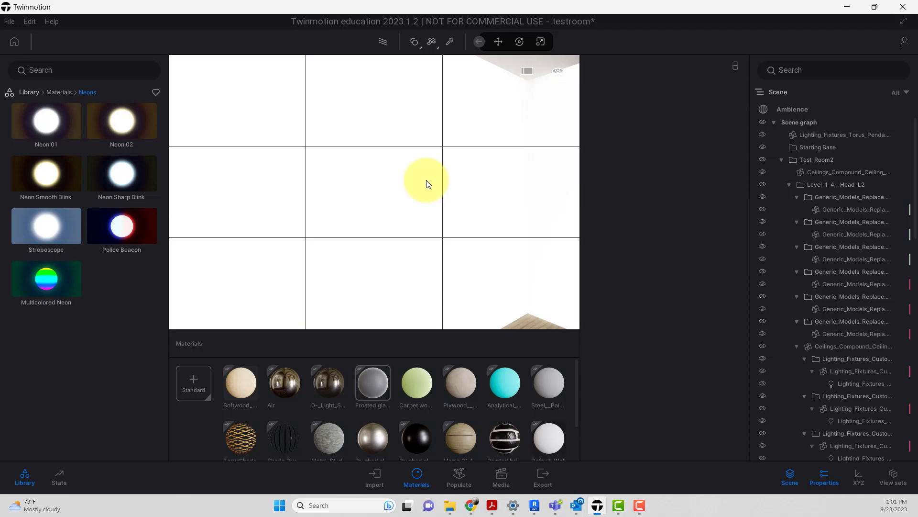
{"action": "left_click_drag", "start_coordinate": [427, 181], "coordinate": [426, 182]}
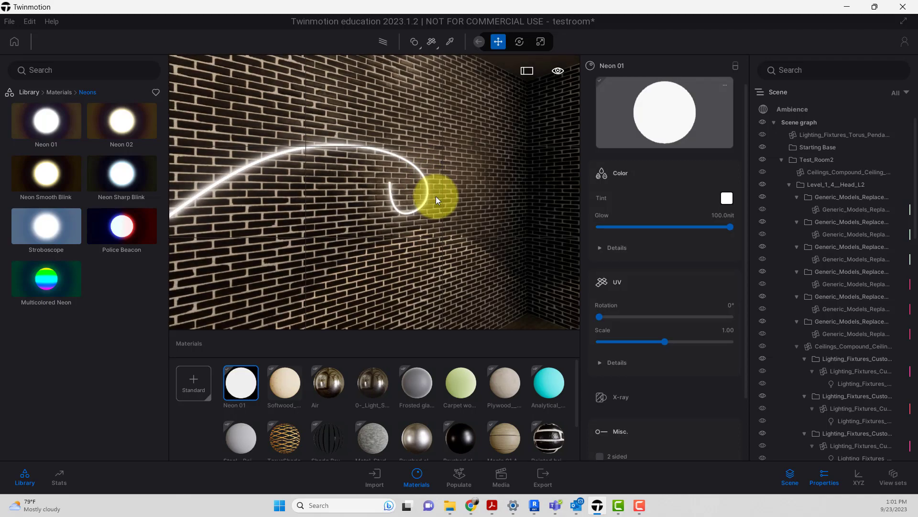
Step: Set the Neon 01 material's tint to the stored pinkish-red swatch
{"action": "scroll", "coordinate": [473, 228], "scroll_direction": "down", "scroll_amount": 10}
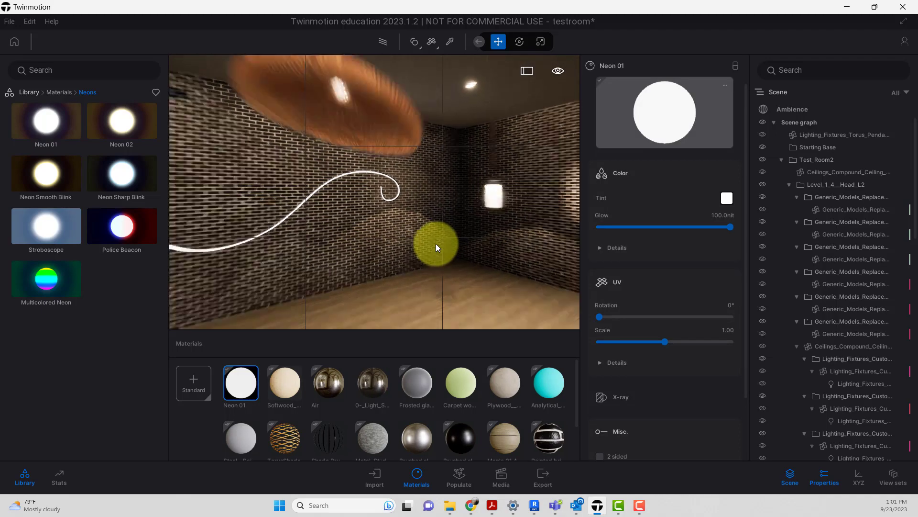
{"action": "middle_click_drag", "start_coordinate": [434, 243], "coordinate": [403, 174]}
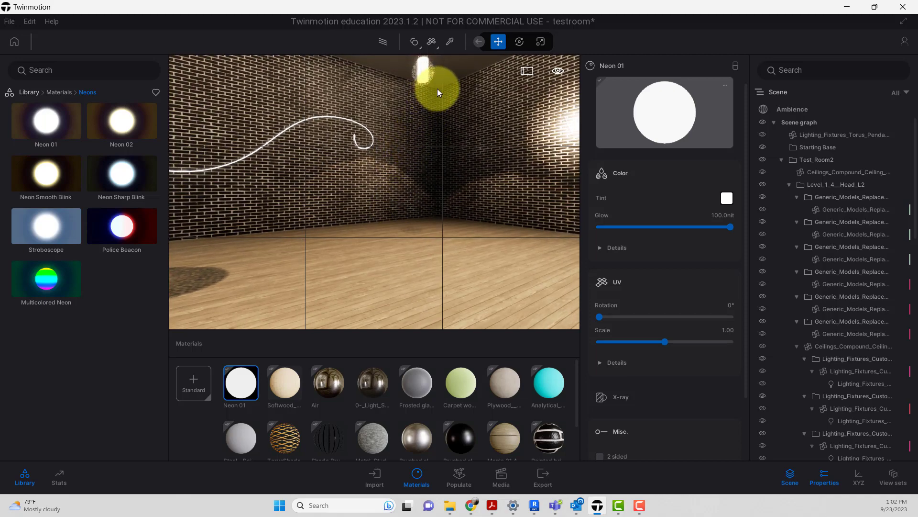
{"action": "scroll", "coordinate": [436, 102], "scroll_direction": "down", "scroll_amount": 5}
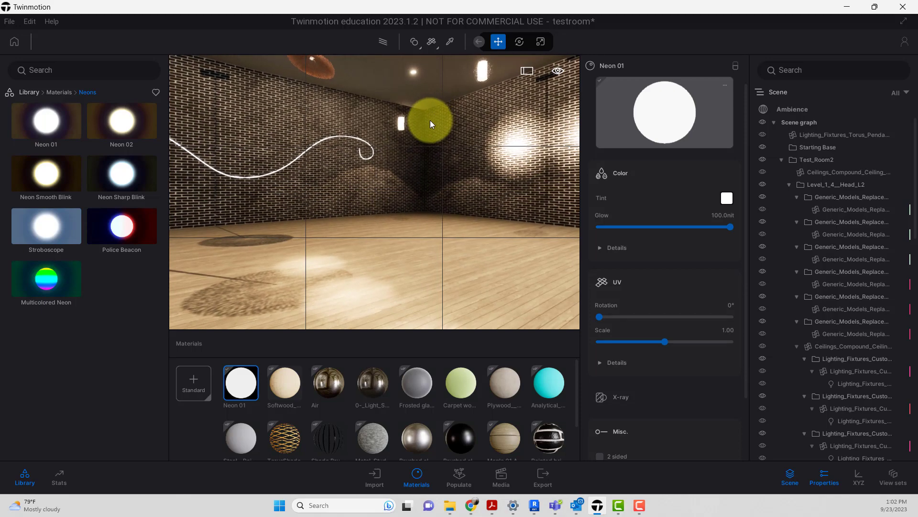
{"action": "middle_click_drag", "start_coordinate": [422, 146], "coordinate": [414, 154]}
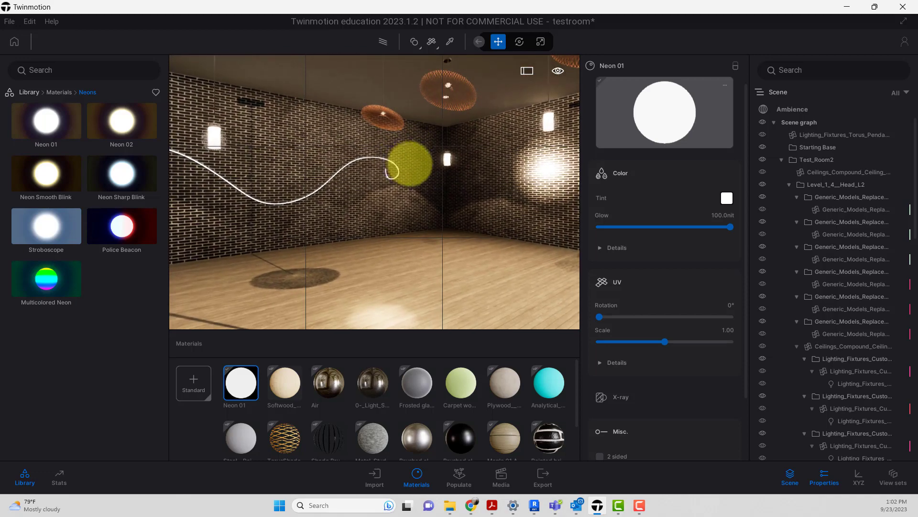
{"action": "mouse_move", "coordinate": [410, 164]}
{"action": "right_mouse_down"}
{"action": "mouse_move", "coordinate": [394, 165]}
{"action": "mouse_move", "coordinate": [407, 163]}
{"action": "right_mouse_up"}
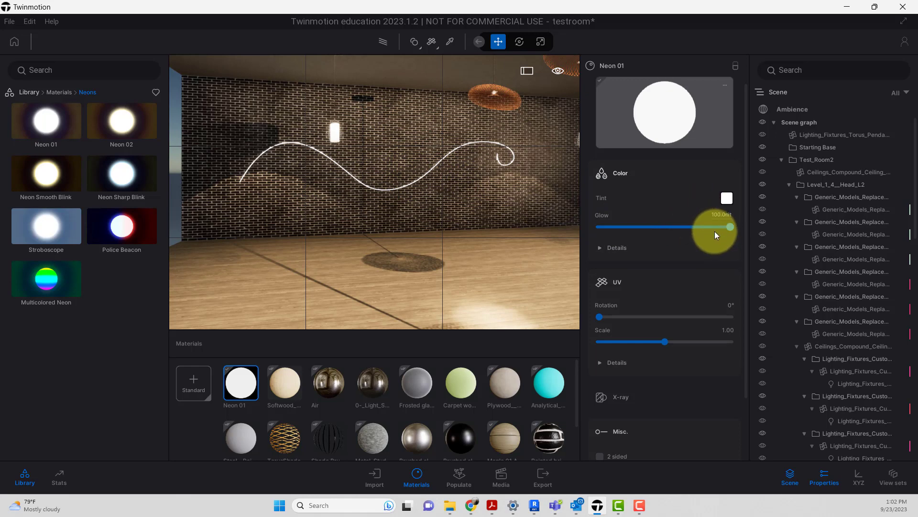
{"action": "scroll", "coordinate": [715, 231], "scroll_direction": "down", "scroll_amount": 3}
{"action": "scroll", "coordinate": [713, 231], "scroll_direction": "up", "scroll_amount": 3}
{"action": "left_click", "coordinate": [727, 197]}
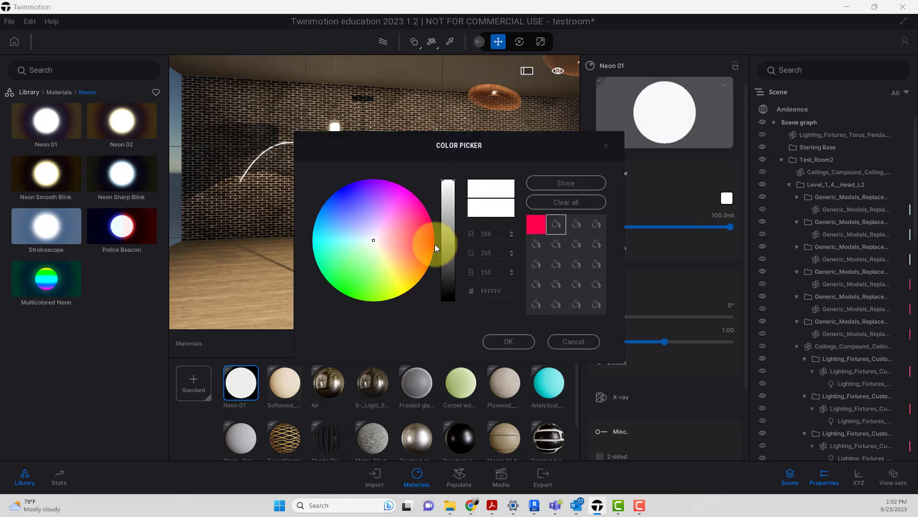
{"action": "left_click", "coordinate": [536, 224]}
{"action": "left_click", "coordinate": [514, 341]}
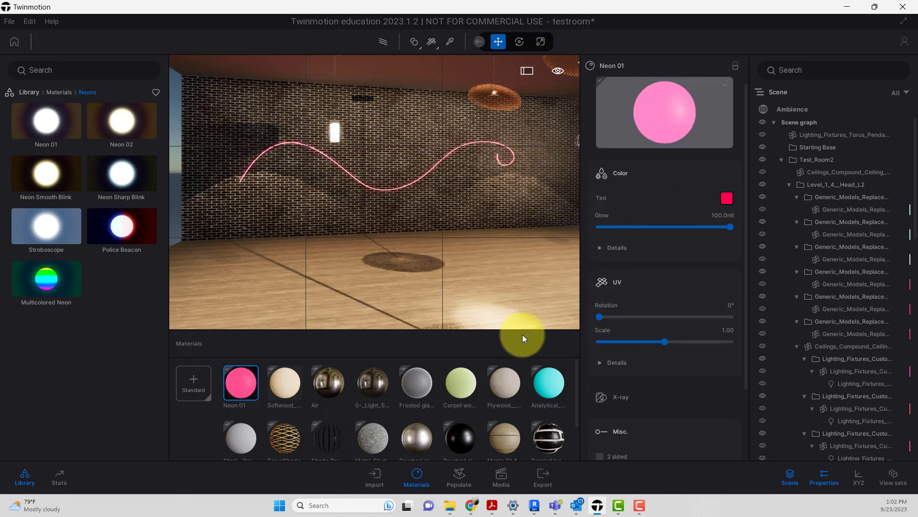
Step: Examine the tinted neon tube up close and check its material's Glow and Misc. settings
{"action": "scroll", "coordinate": [495, 170], "scroll_direction": "up", "scroll_amount": 5}
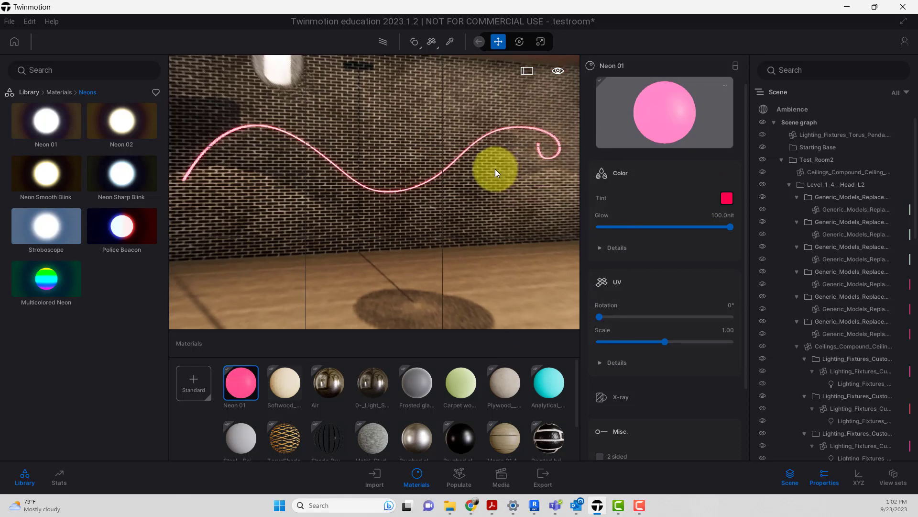
{"action": "scroll", "coordinate": [644, 282], "scroll_direction": "down", "scroll_amount": 2}
{"action": "scroll", "coordinate": [644, 282], "scroll_direction": "up", "scroll_amount": 2}
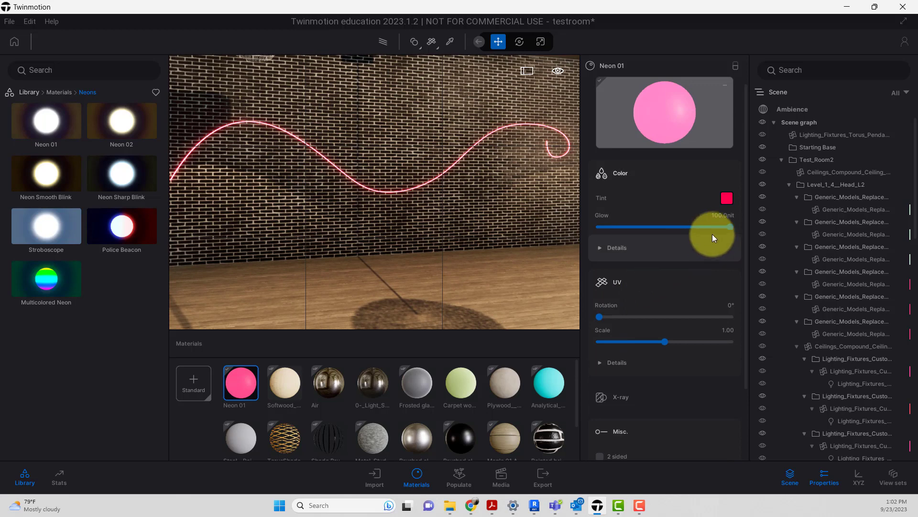
{"action": "left_click_drag", "start_coordinate": [729, 227], "coordinate": [724, 259]}
{"action": "scroll", "coordinate": [724, 259], "scroll_direction": "down", "scroll_amount": 4}
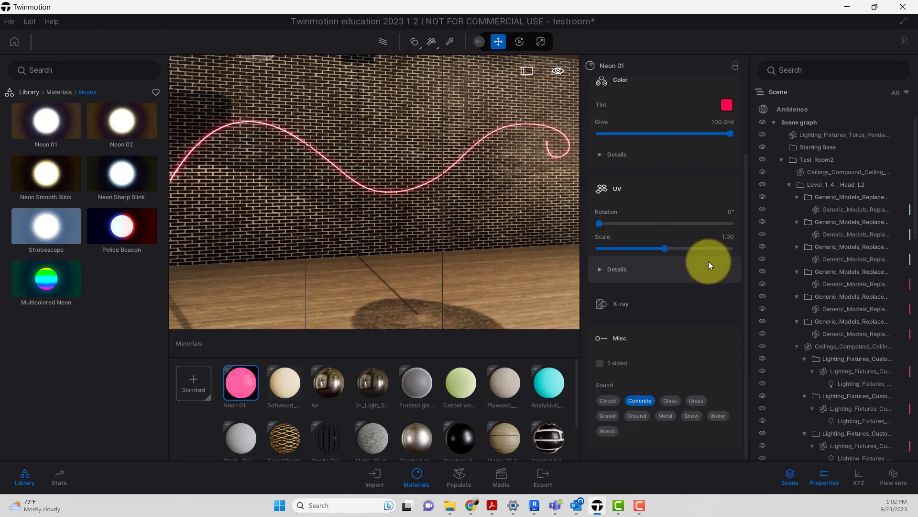
{"action": "left_click", "coordinate": [628, 340]}
{"action": "left_click", "coordinate": [621, 432]}
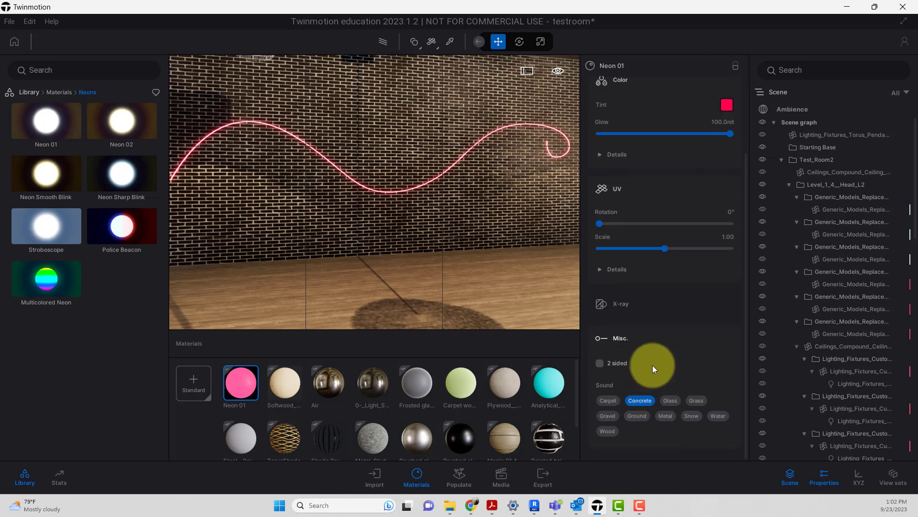
{"action": "left_click", "coordinate": [632, 357]}
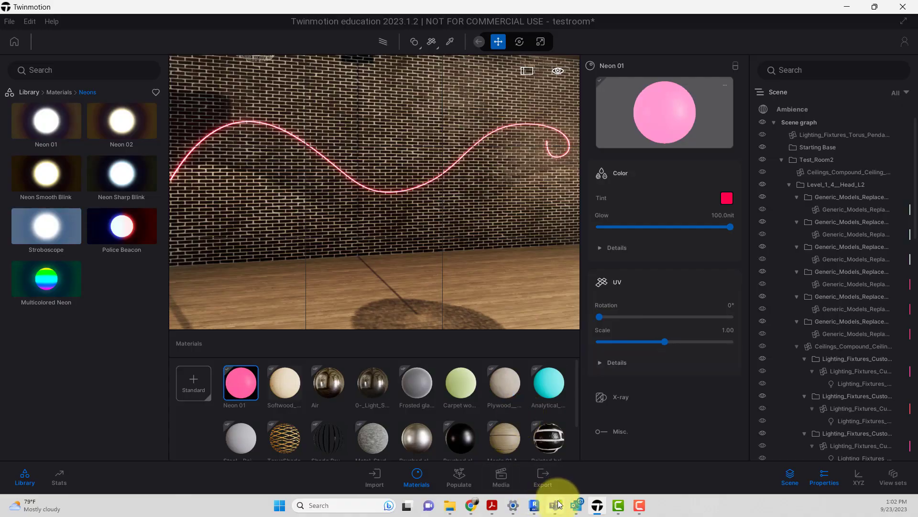
Step: Switch to Revit and open the neon light's sweep path for in-place editing, selecting the path's spline
{"action": "left_click", "coordinate": [534, 508]}
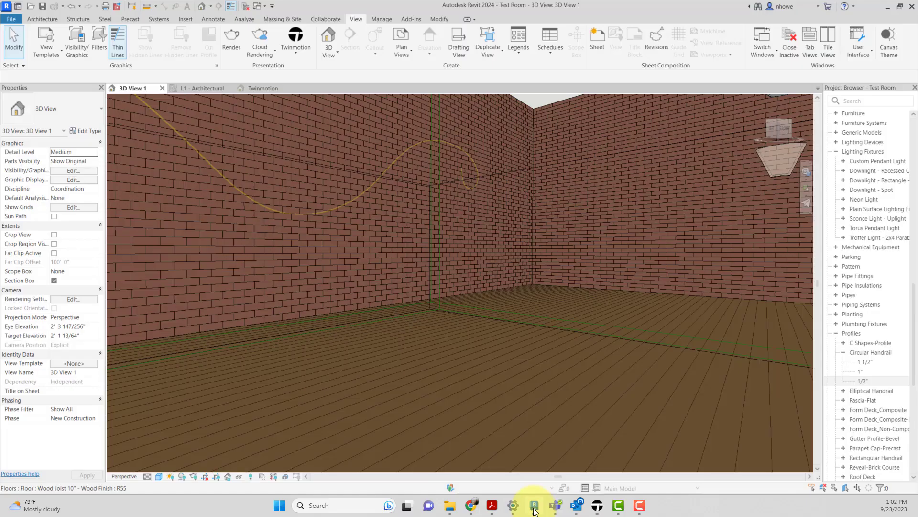
{"action": "left_click", "coordinate": [471, 188]}
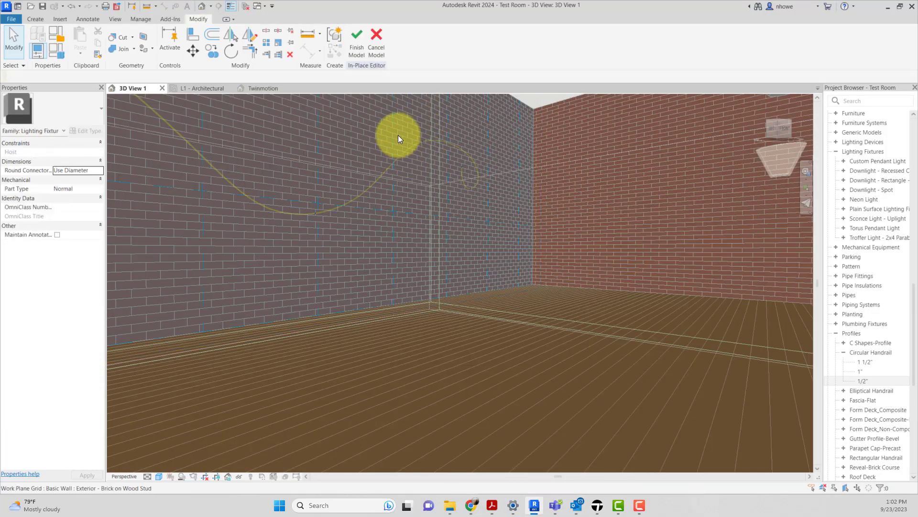
{"action": "left_click", "coordinate": [464, 166]}
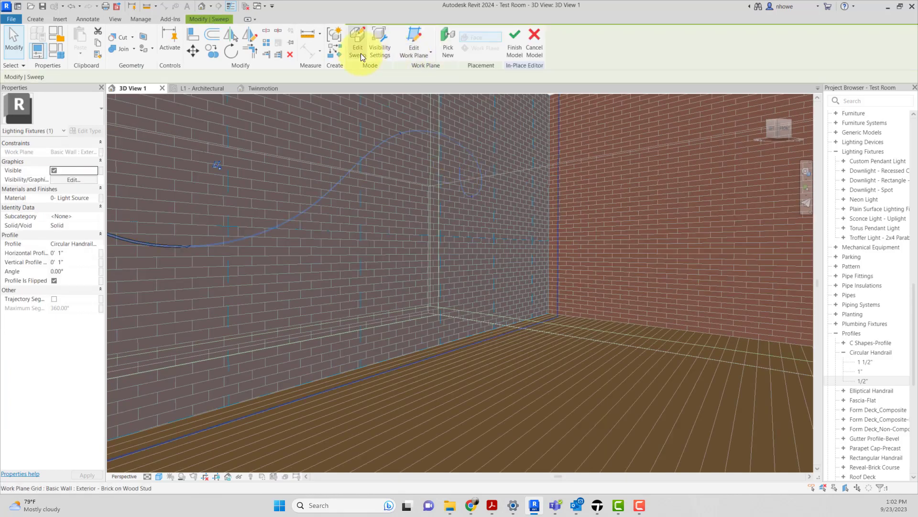
{"action": "left_click", "coordinate": [359, 50]}
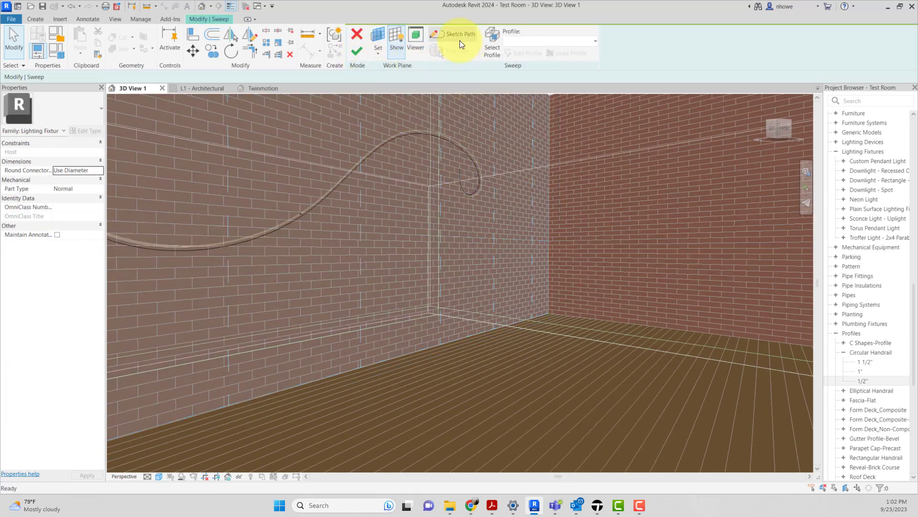
{"action": "left_click", "coordinate": [428, 129]}
{"action": "scroll", "coordinate": [426, 135], "scroll_direction": "up", "scroll_amount": 2}
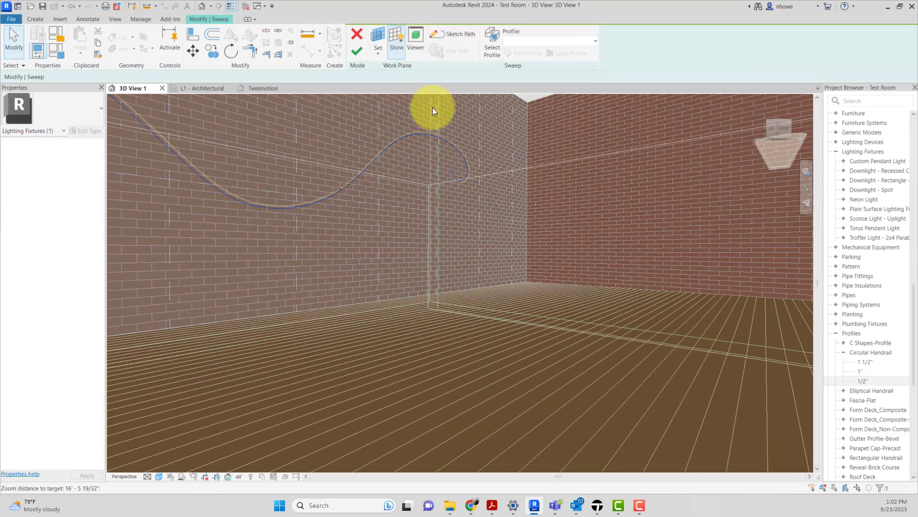
{"action": "scroll", "coordinate": [425, 143], "scroll_direction": "up", "scroll_amount": 2}
{"action": "middle_click_drag", "start_coordinate": [437, 164], "coordinate": [438, 194]}
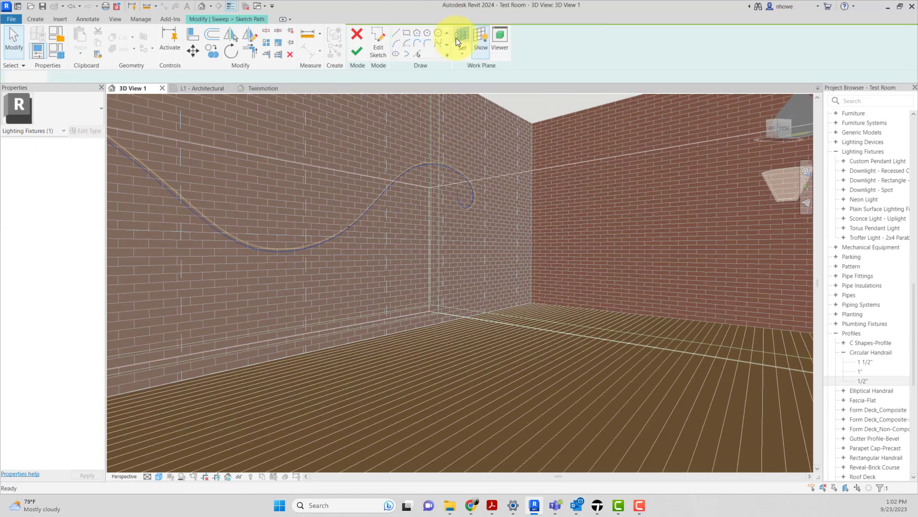
{"action": "left_click", "coordinate": [455, 35]}
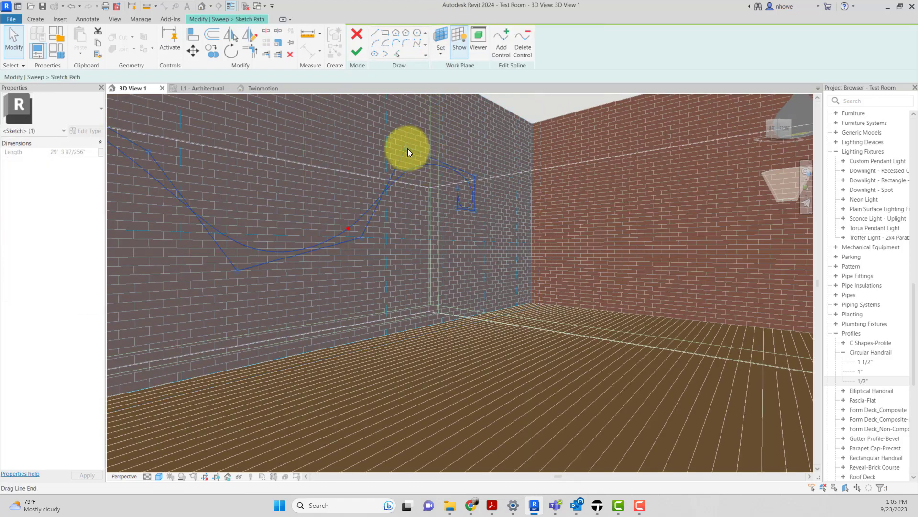
Step: Reshape the path spline by raising the crest near the curl, lowering the other crest and shifting the trough, then finish the path and sweep
{"action": "left_click_drag", "start_coordinate": [408, 148], "coordinate": [430, 129]}
{"action": "scroll", "coordinate": [474, 182], "scroll_direction": "up", "scroll_amount": 2}
{"action": "scroll", "coordinate": [466, 191], "scroll_direction": "down", "scroll_amount": 2}
{"action": "middle_click_drag", "start_coordinate": [457, 193], "coordinate": [358, 207]}
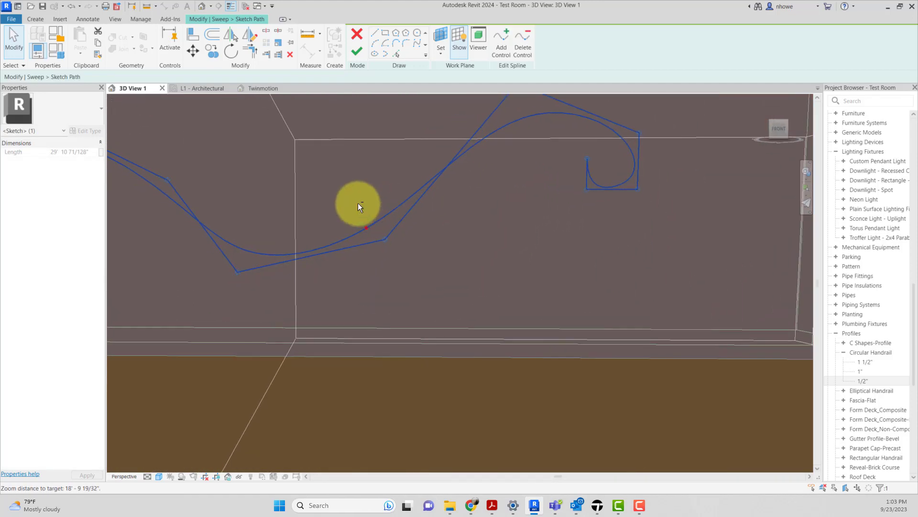
{"action": "scroll", "coordinate": [372, 208], "scroll_direction": "down", "scroll_amount": 2}
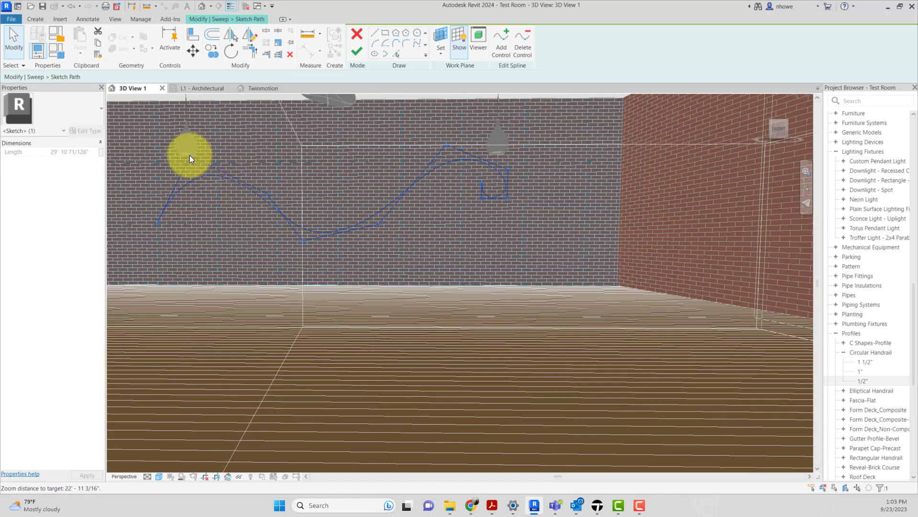
{"action": "left_click_drag", "start_coordinate": [190, 157], "coordinate": [211, 166]}
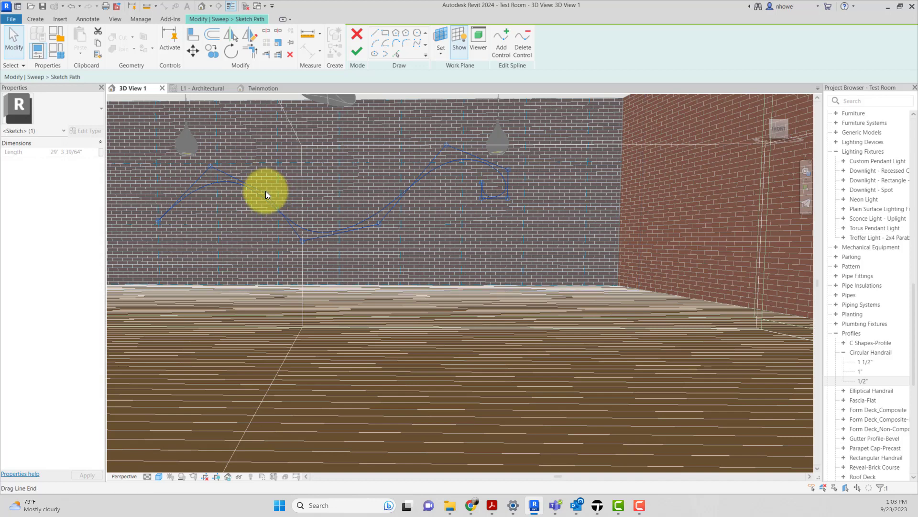
{"action": "mouse_move", "coordinate": [266, 191]}
{"action": "left_mouse_down"}
{"action": "mouse_move", "coordinate": [287, 183]}
{"action": "mouse_move", "coordinate": [314, 219]}
{"action": "mouse_move", "coordinate": [303, 243]}
{"action": "mouse_move", "coordinate": [318, 235]}
{"action": "left_mouse_up"}
{"action": "left_click", "coordinate": [359, 53]}
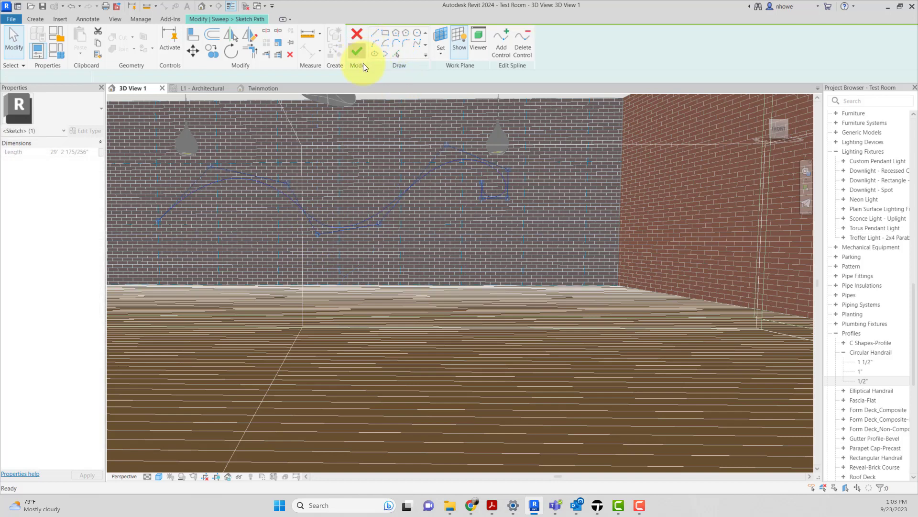
{"action": "left_click", "coordinate": [357, 53]}
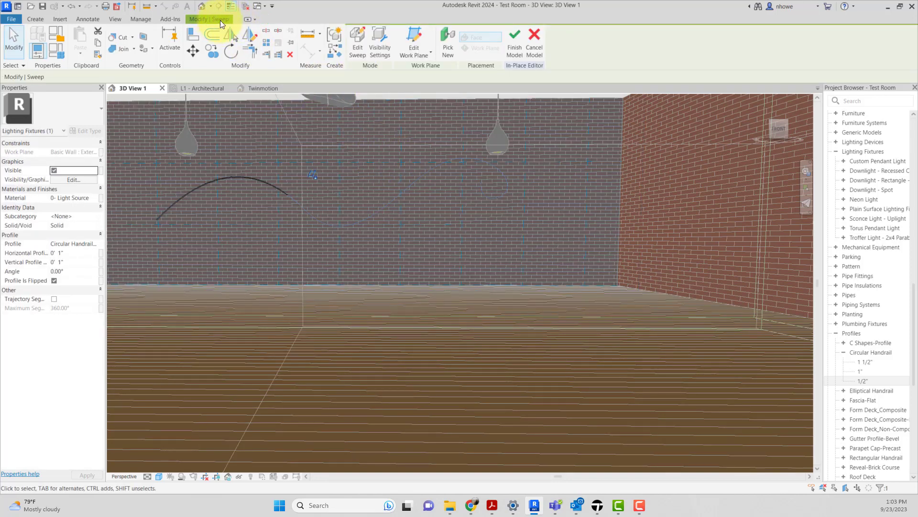
Step: Finish the in-place neon light model and check the reshaped tube against the brick wall
{"action": "left_click", "coordinate": [511, 38]}
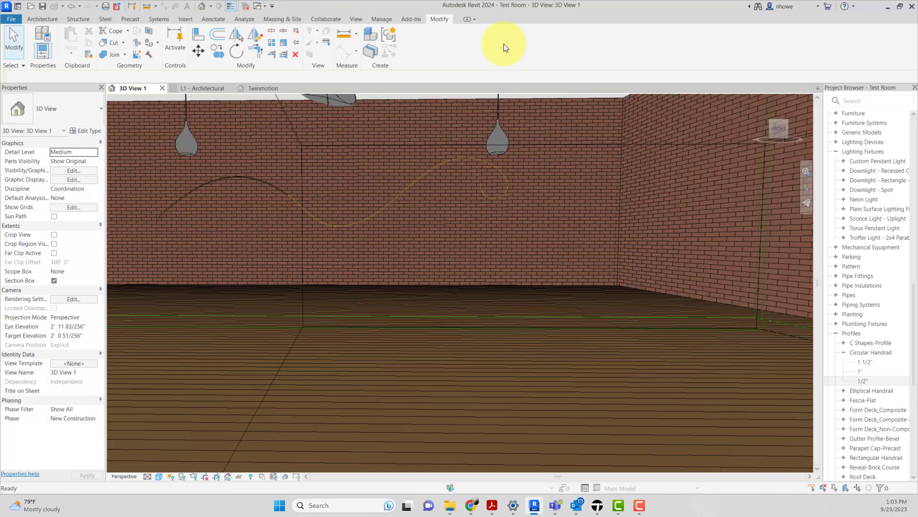
{"action": "scroll", "coordinate": [286, 222], "scroll_direction": "up", "scroll_amount": 8}
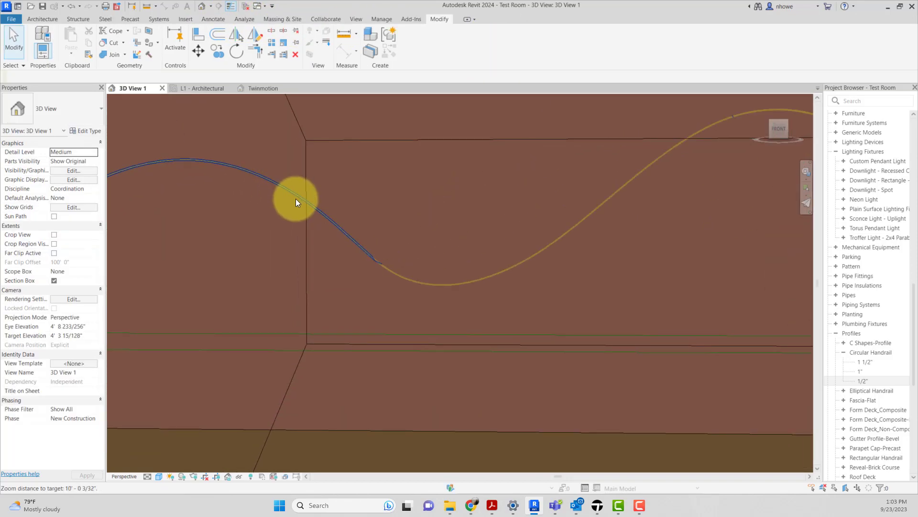
{"action": "left_click", "coordinate": [405, 233]}
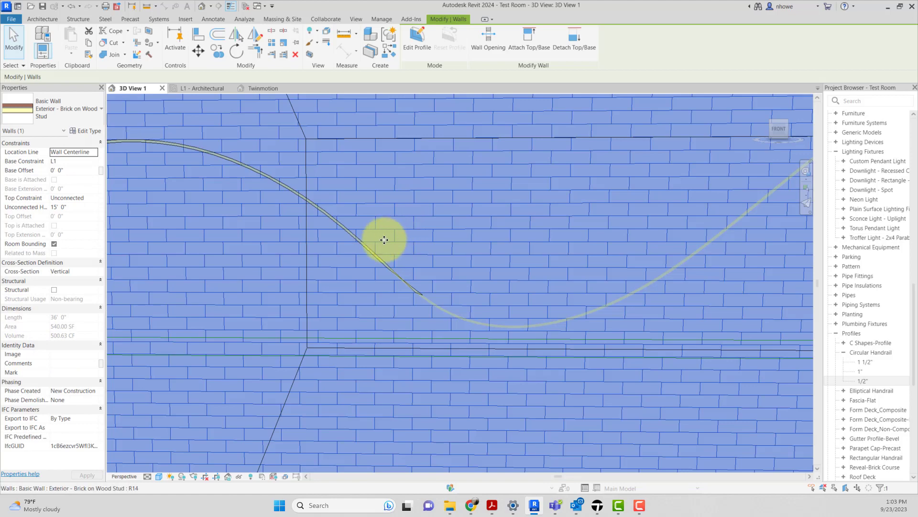
{"action": "scroll", "coordinate": [372, 240], "scroll_direction": "down", "scroll_amount": 2}
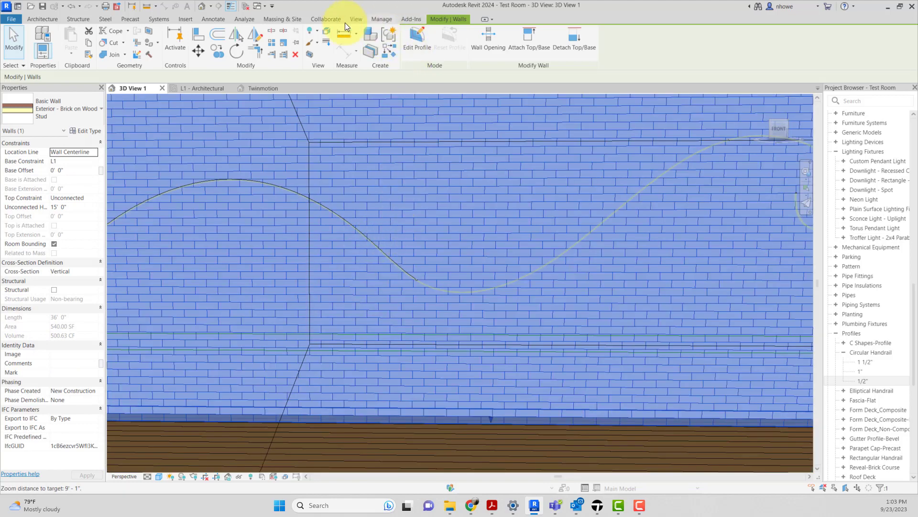
Step: Synchronize the Revit model with Twinmotion, then switch to Twinmotion and view the whole reshaped neon tube on the brick wall
{"action": "left_click", "coordinate": [357, 19]}
{"action": "left_click", "coordinate": [307, 52]}
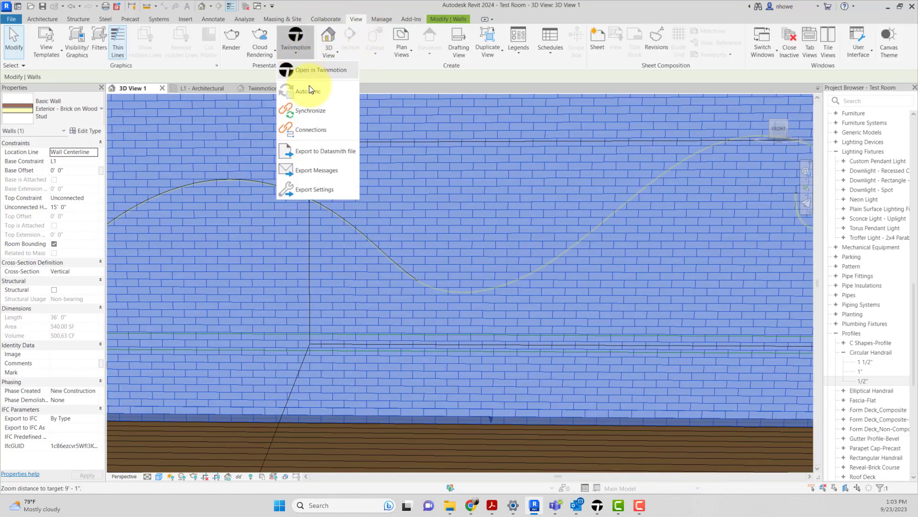
{"action": "left_click", "coordinate": [306, 110]}
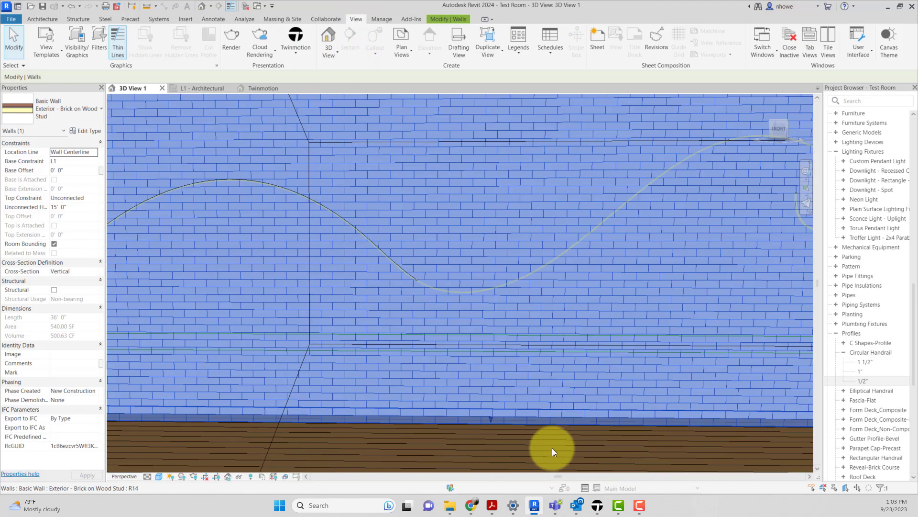
{"action": "left_click", "coordinate": [596, 507]}
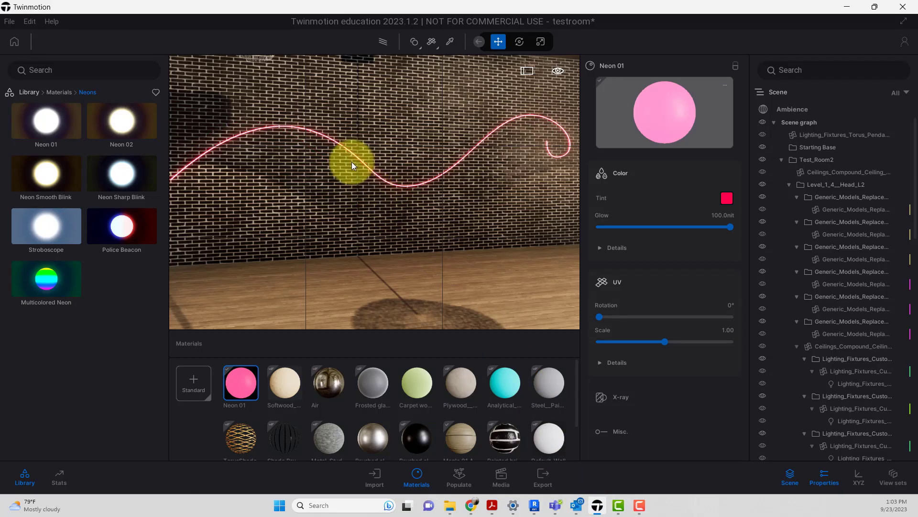
{"action": "scroll", "coordinate": [435, 171], "scroll_direction": "down", "scroll_amount": 3}
{"action": "middle_click_drag", "start_coordinate": [475, 165], "coordinate": [474, 166]}
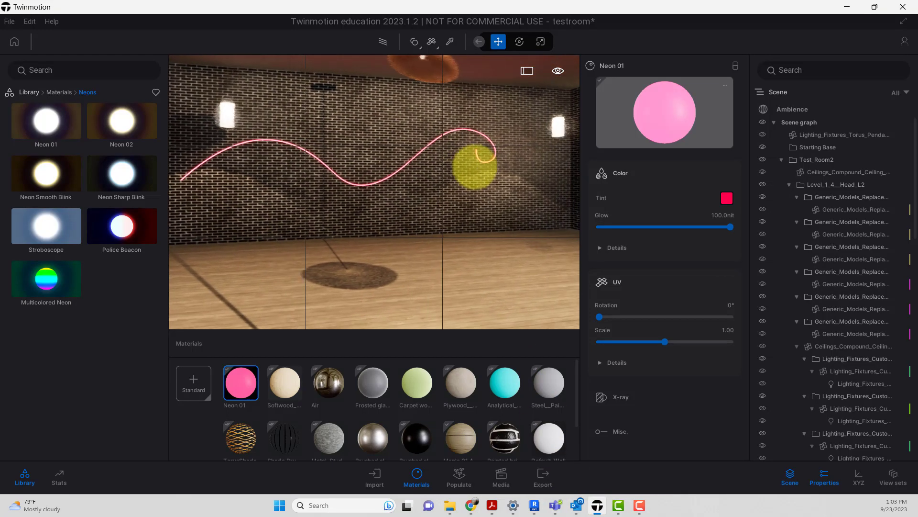